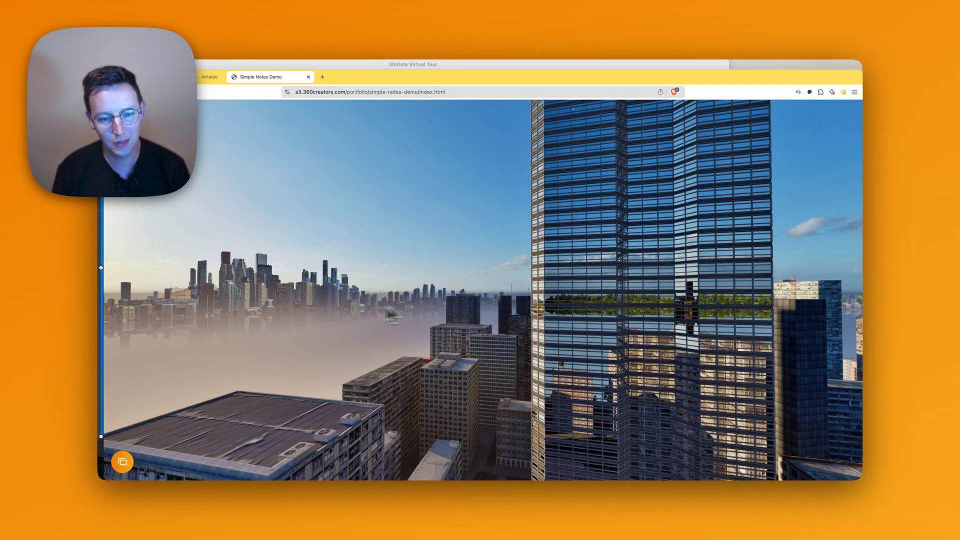
Turn the 360° panorama to look across the city skyline.
drag(383, 300, 463, 300)
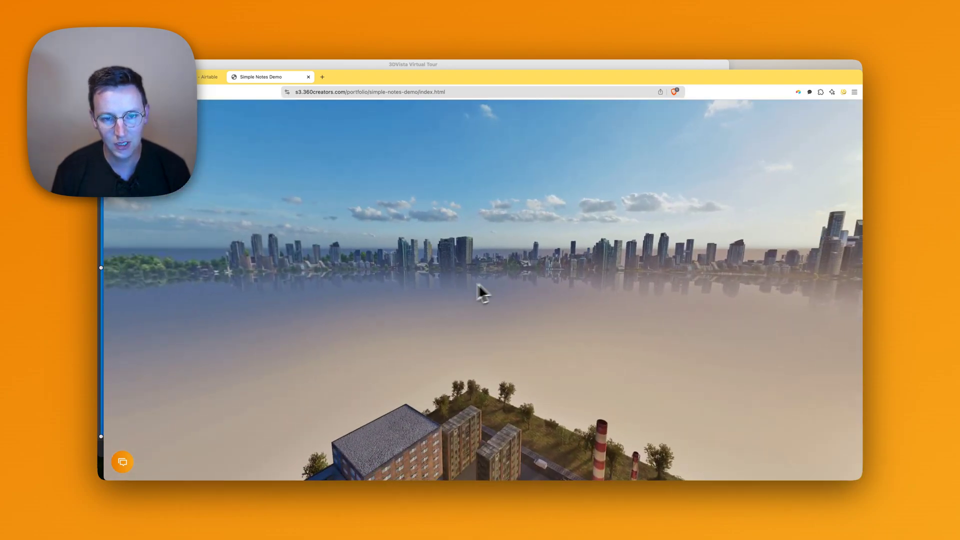
Get past the Start Notes overlay, frame the rooftop helipad in the viewfinder, and capture it.
click(124, 462)
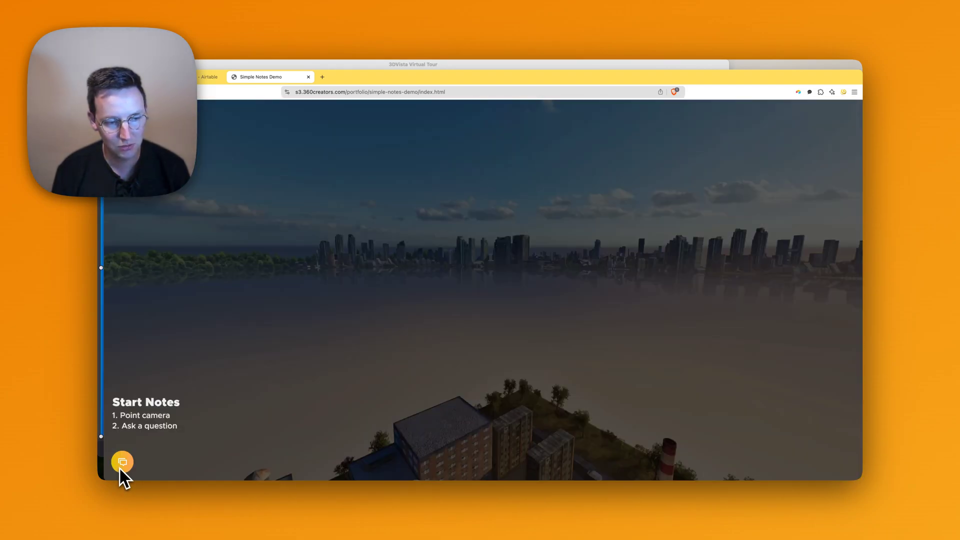
click(120, 467)
click(125, 465)
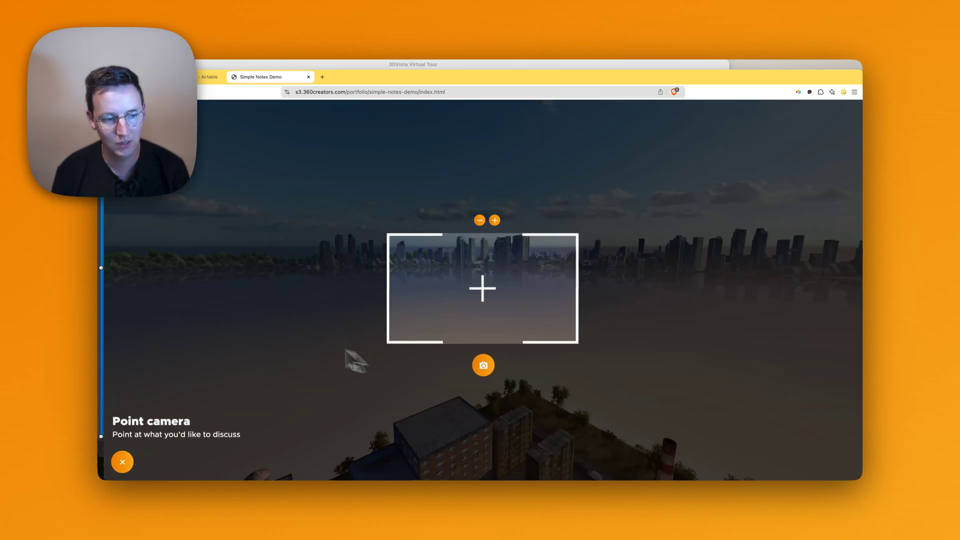
drag(302, 321, 490, 316)
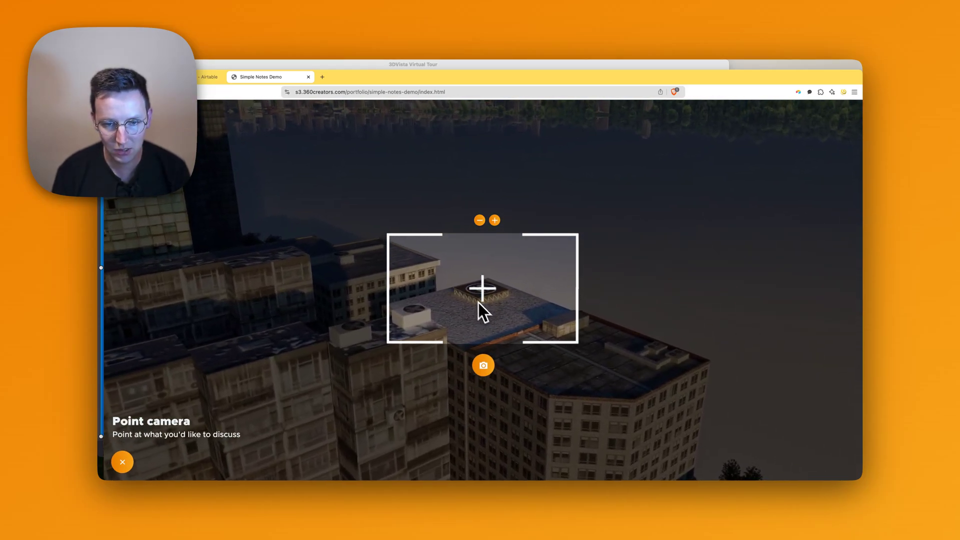
click(485, 368)
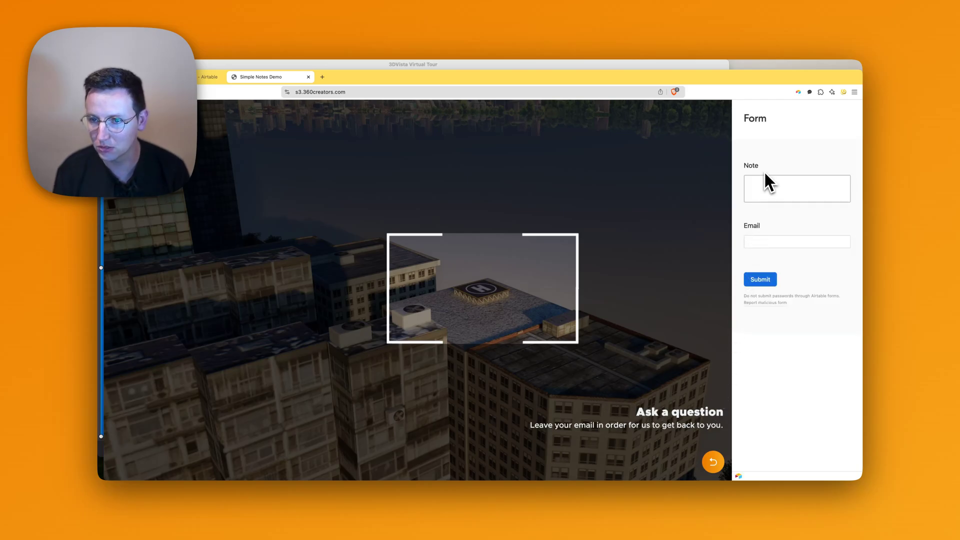
Submit the note 'How much is it to park here for a day with my helicopter?' with the client's e-mail.
click(766, 188)
text(How much is it to)
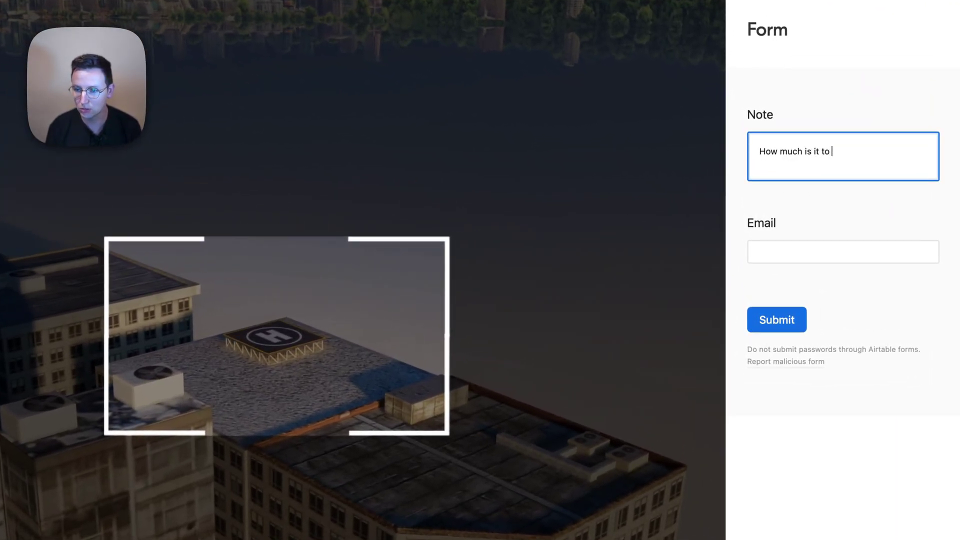
text( re)
key(BackSpace)
key(BackSpace)
text(park here for a day with my helicopter?)
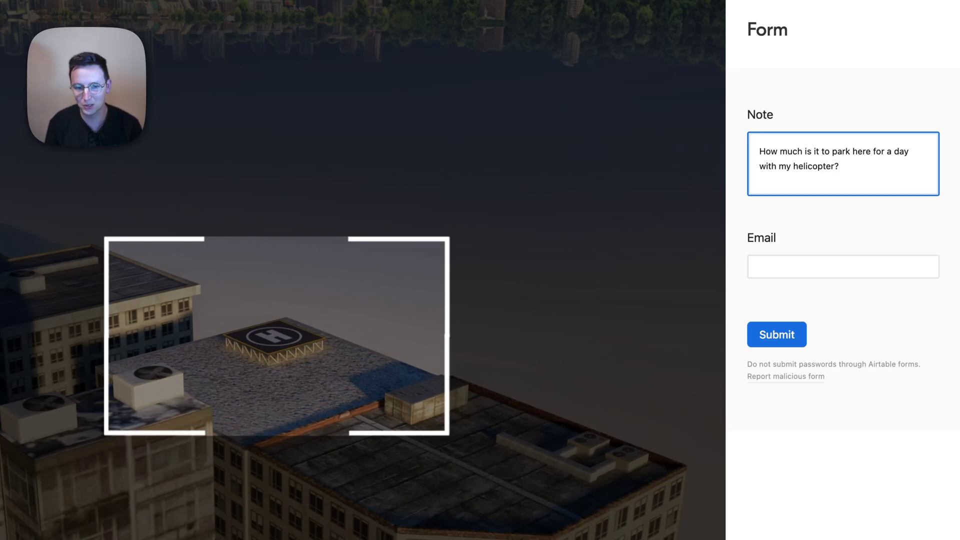
click(782, 267)
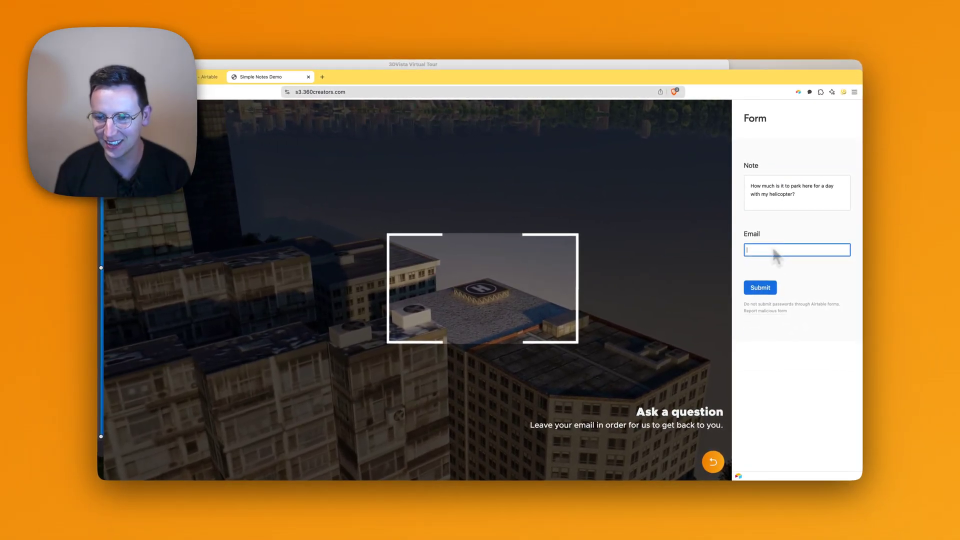
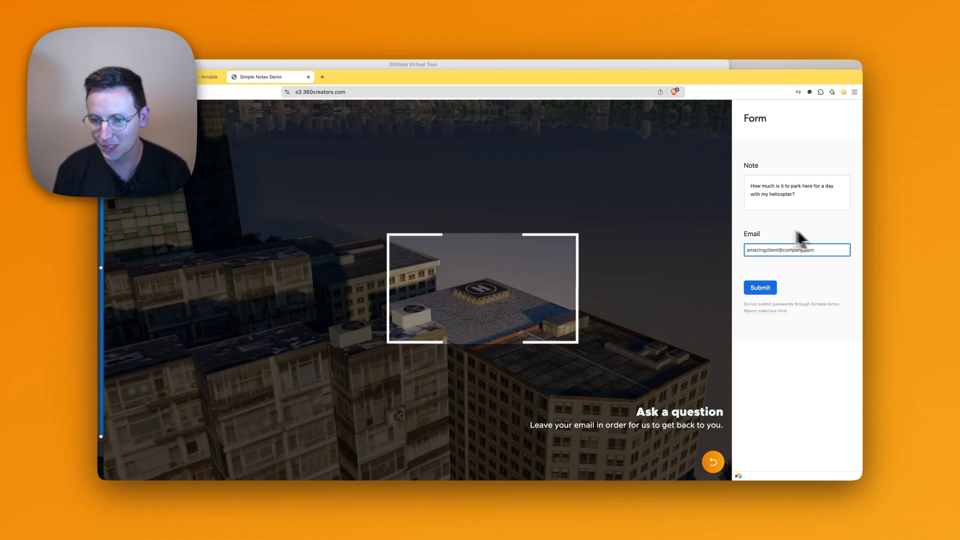
click(767, 286)
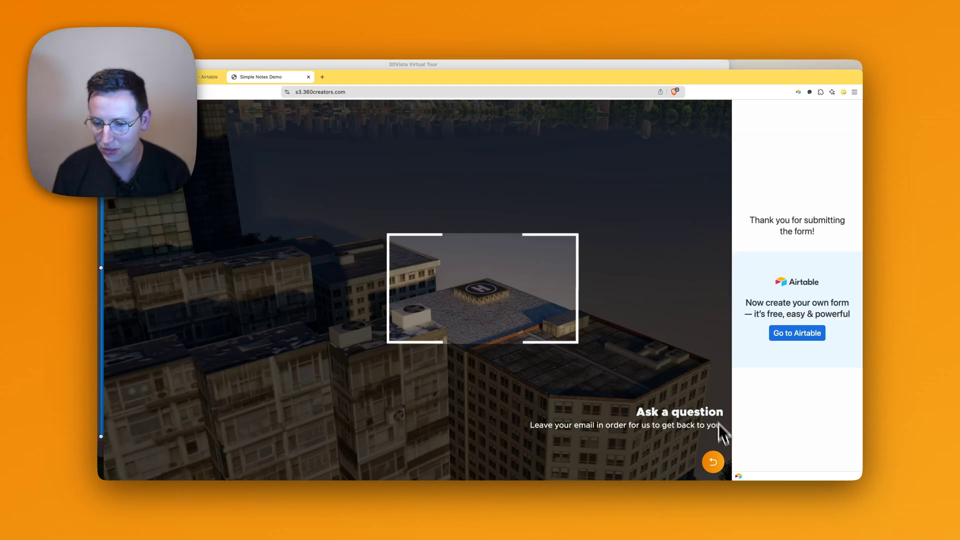
click(714, 461)
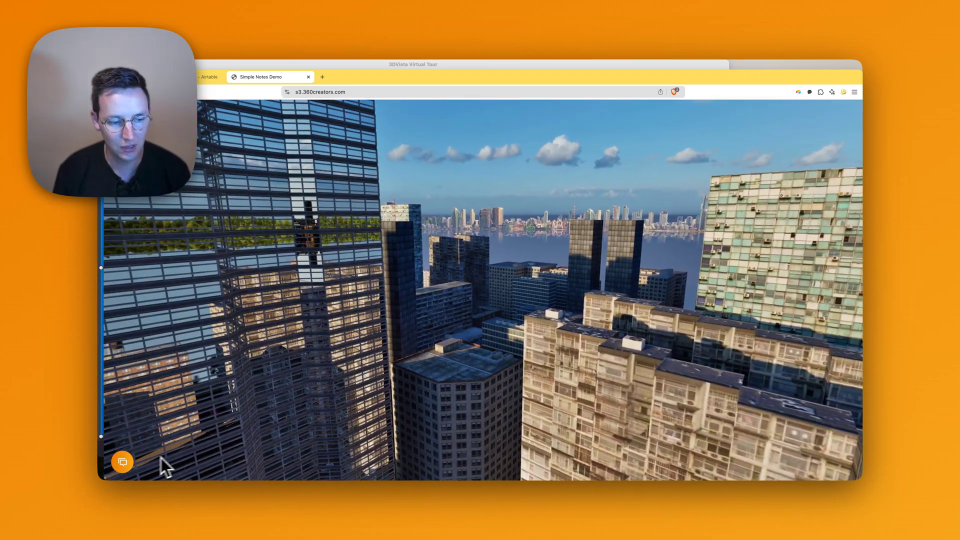
Capture the skyline for a second note and begin typing 'Cool building, how much'.
click(122, 461)
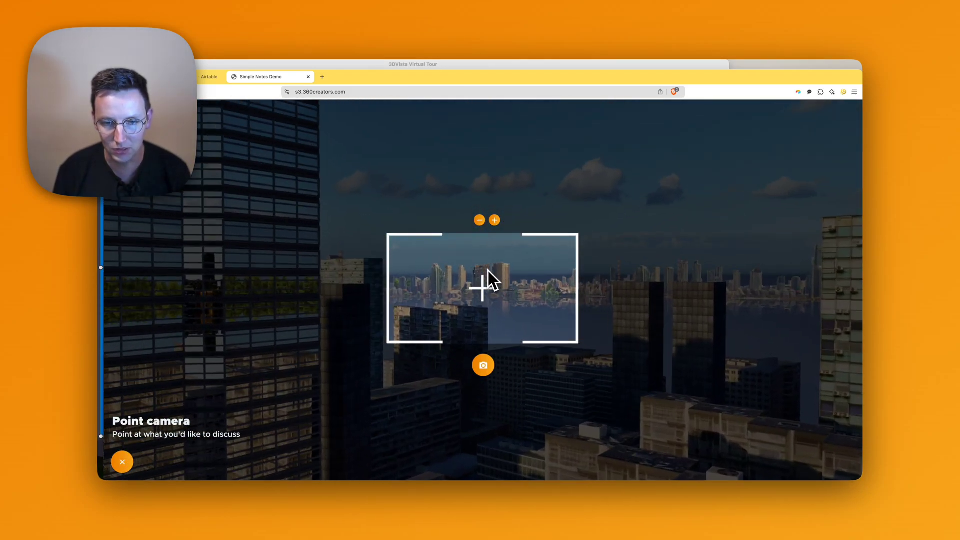
click(484, 364)
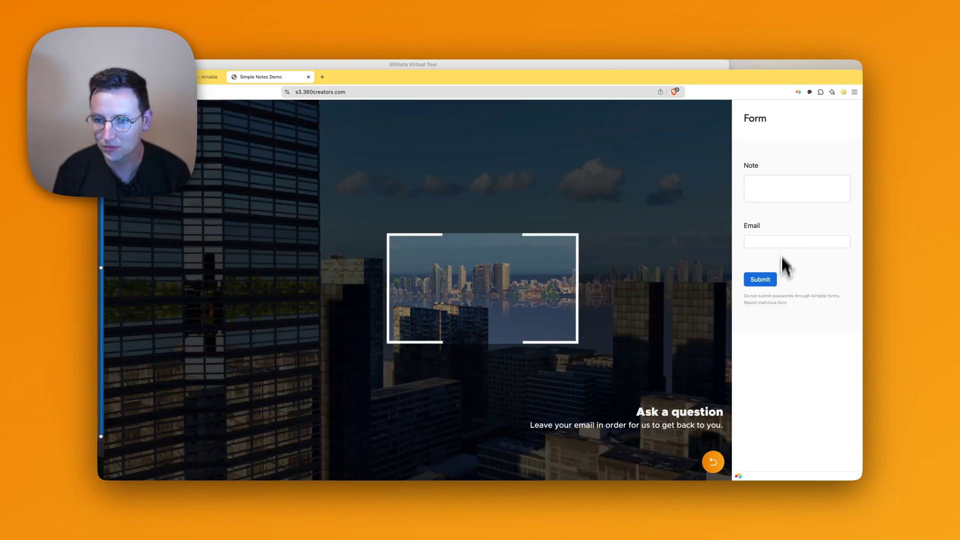
click(770, 189)
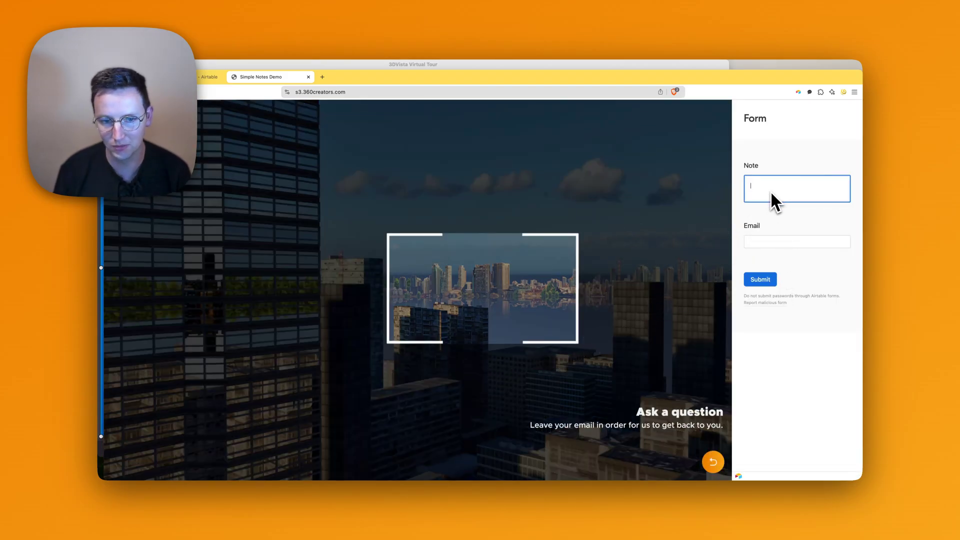
text(Cool building, how much)
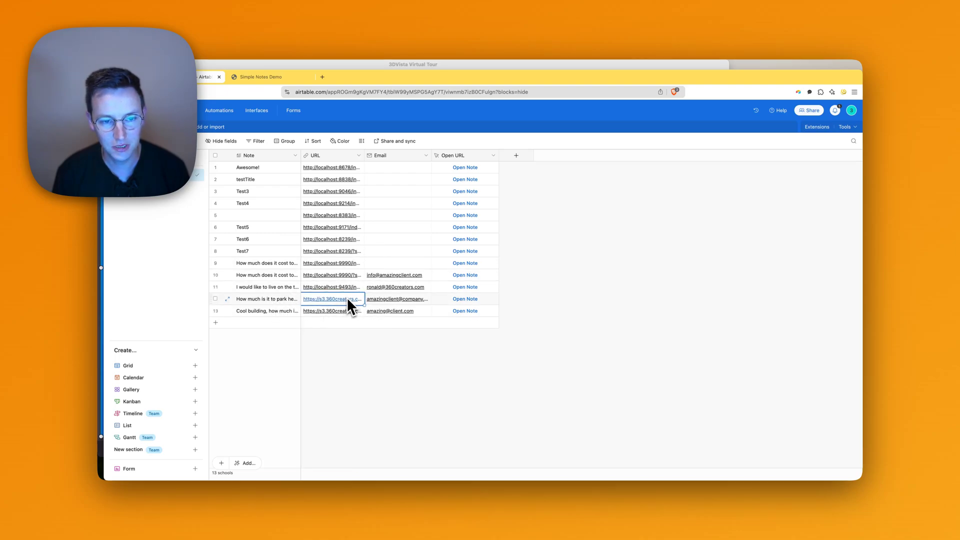
Expand row 12's helicopter note and open its saved URL to confirm the rooftop view.
click(324, 300)
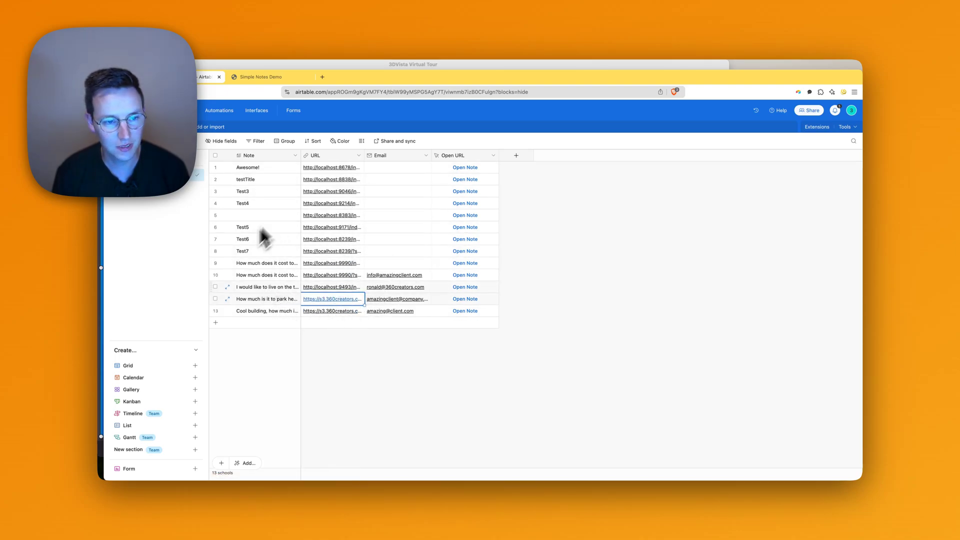
click(227, 299)
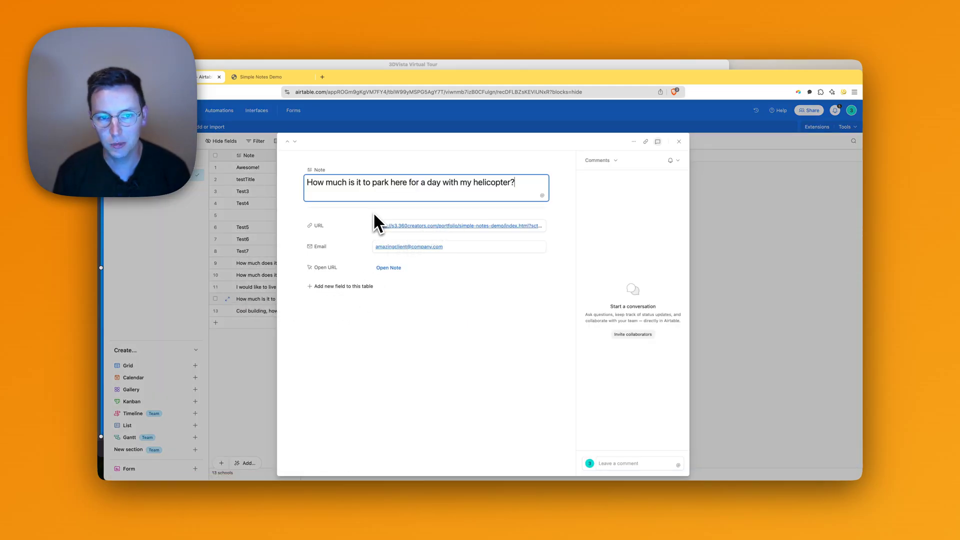
click(400, 225)
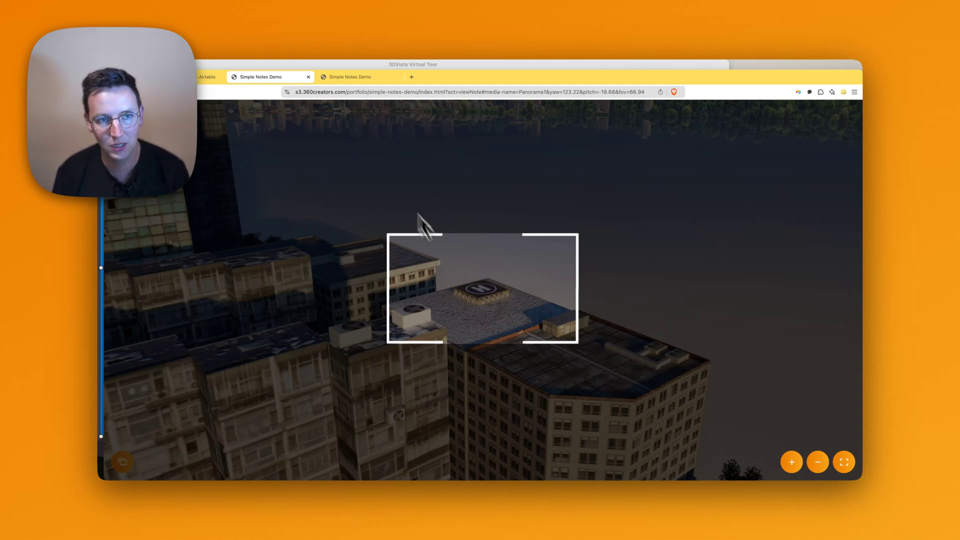
click(204, 77)
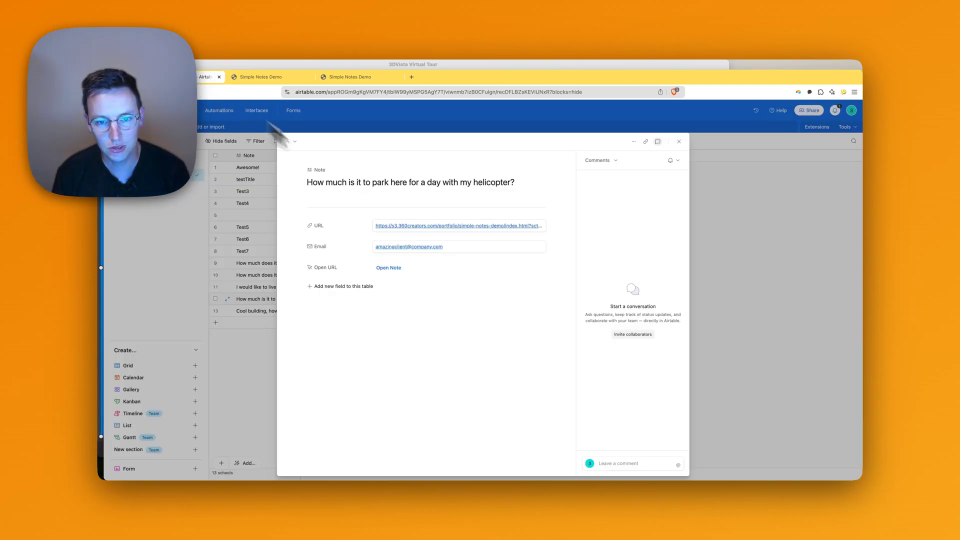
click(456, 247)
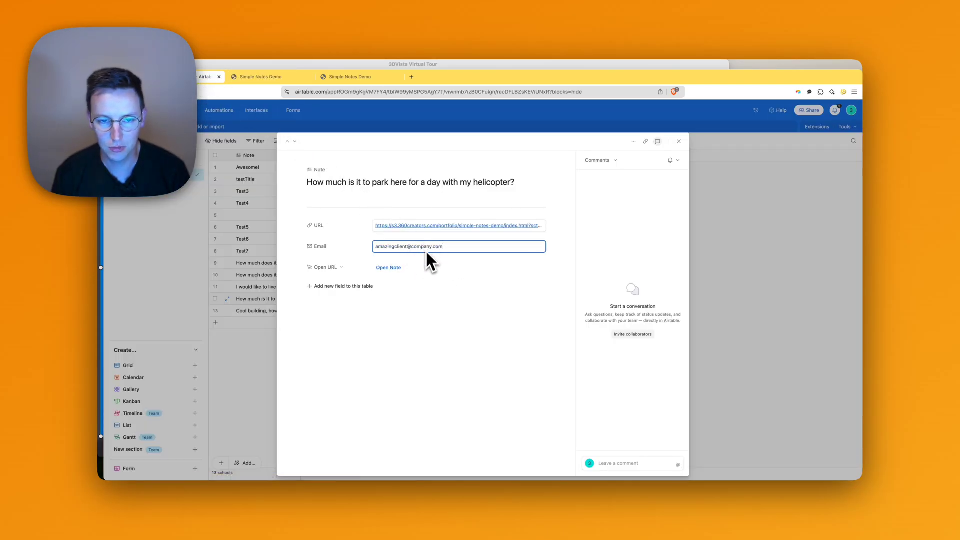
click(426, 280)
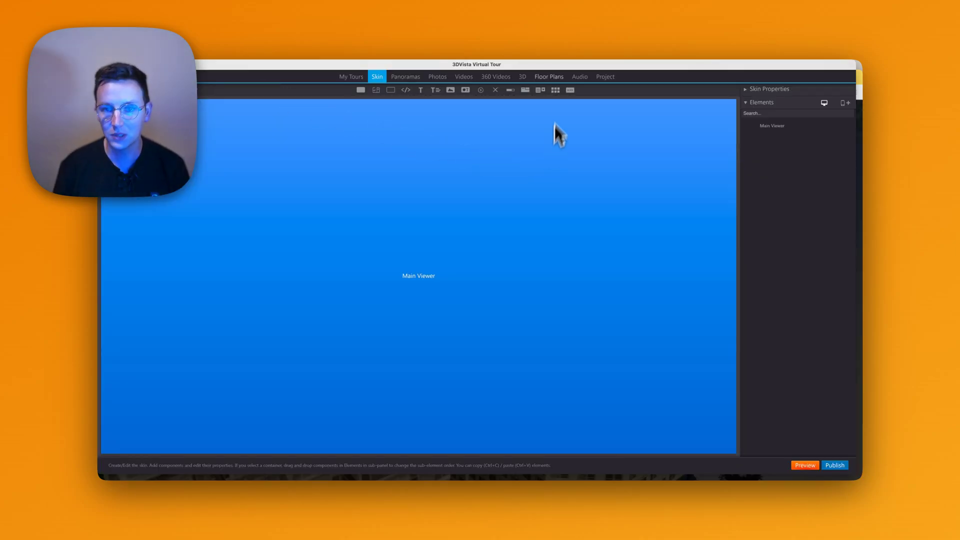
Search the library for 'Simple', favourite Simple Notes 1.1, and add it to the skin.
click(569, 90)
click(348, 377)
text(Simple)
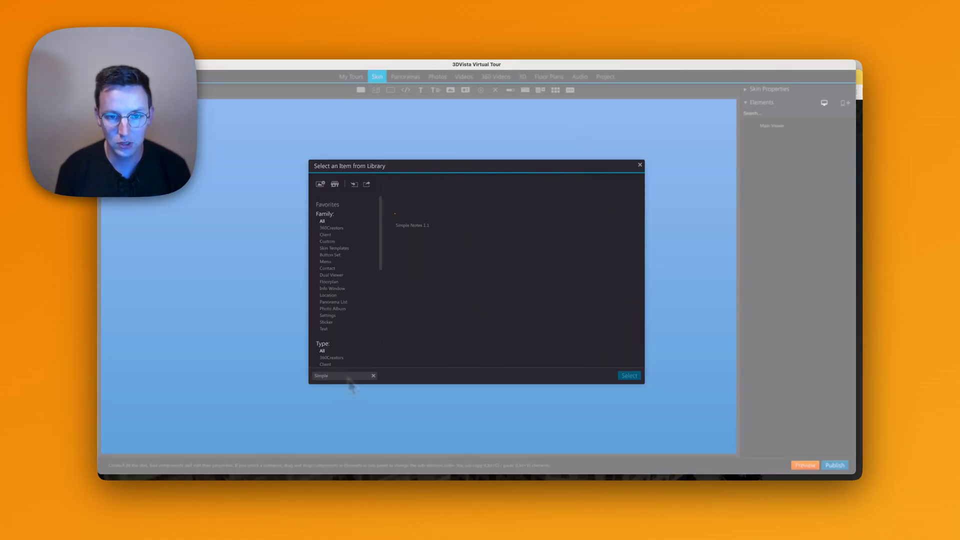
click(418, 222)
click(413, 184)
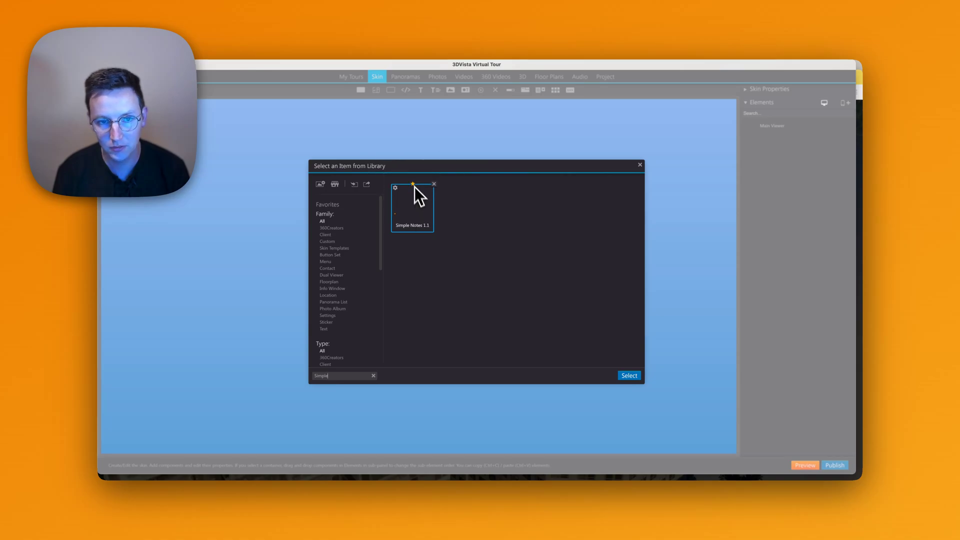
click(628, 376)
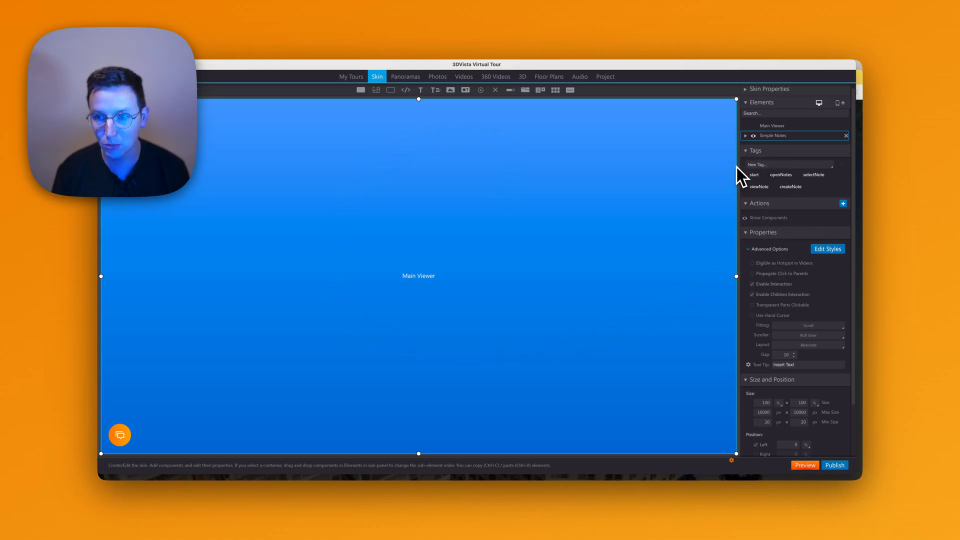
click(753, 145)
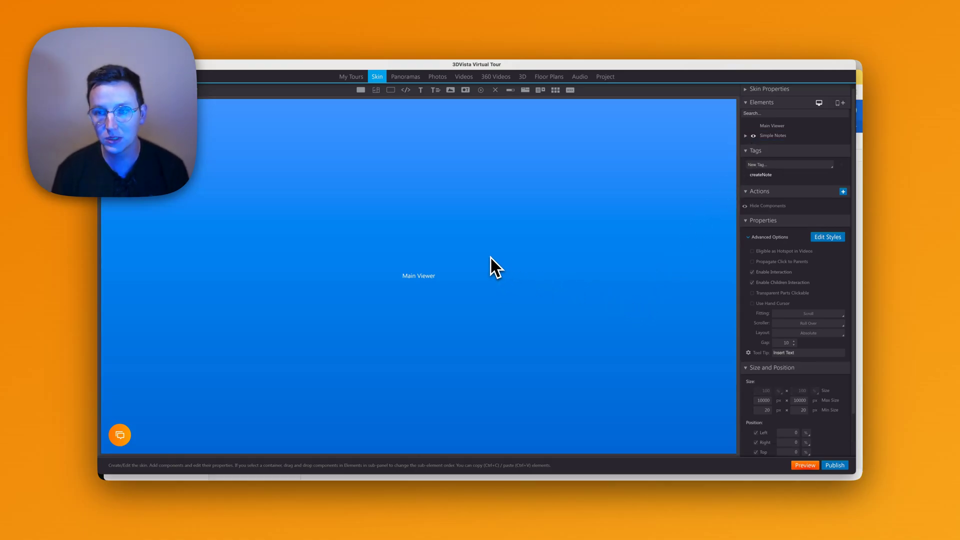
key(alt+Tab)
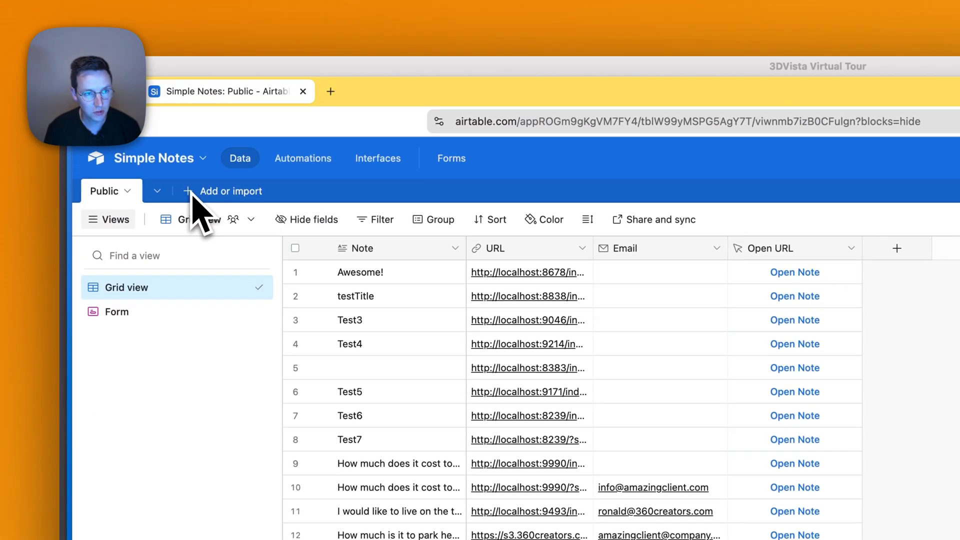
Create a blank new table named Tutorial.
click(193, 195)
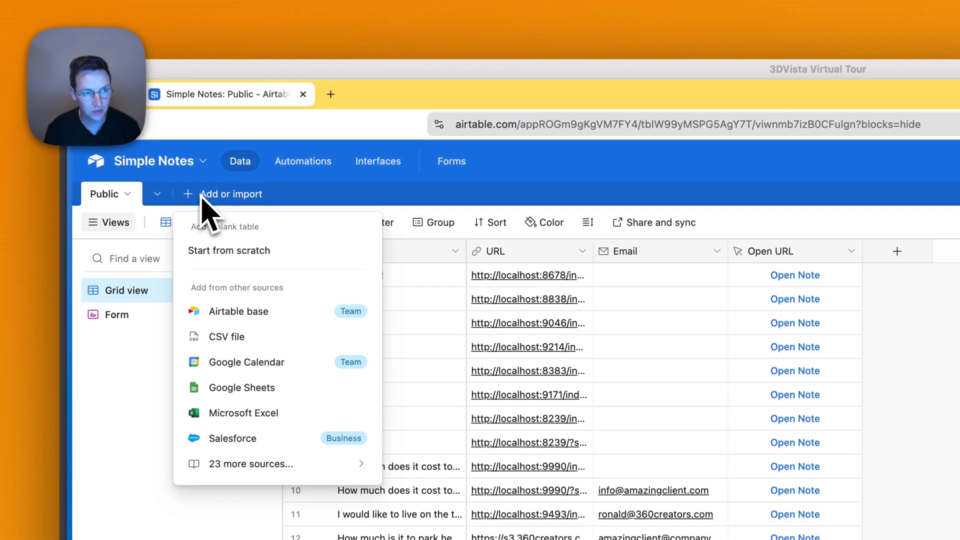
click(254, 259)
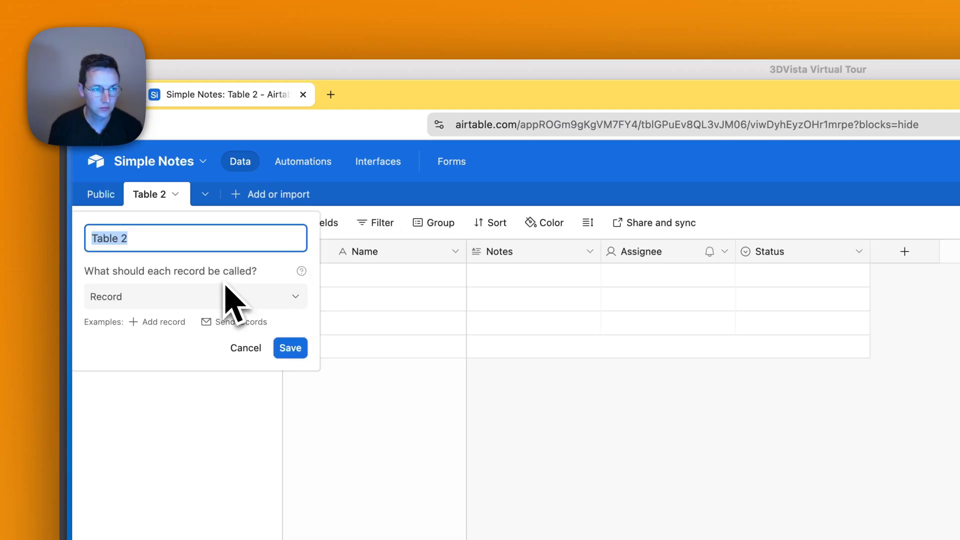
text(Tutorial)
key(Return)
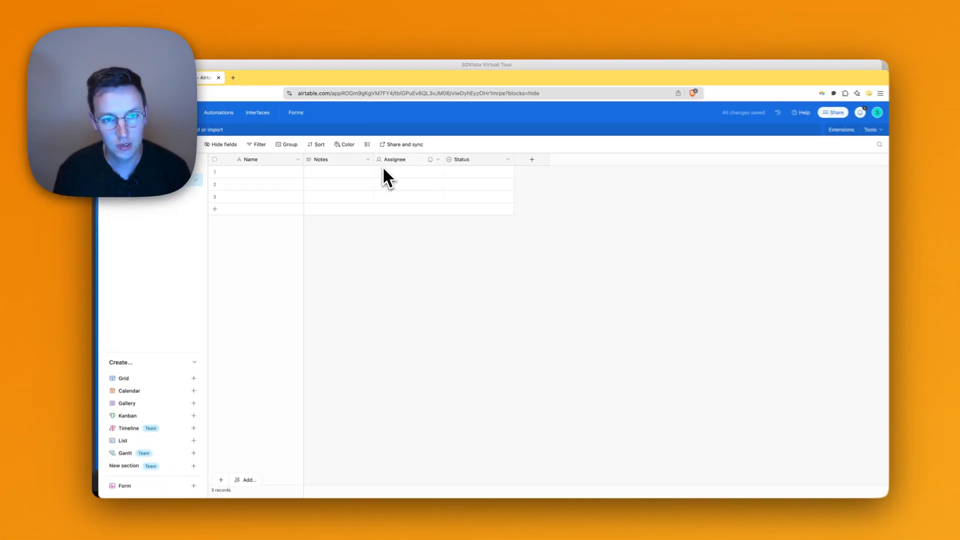
Delete the Assignee and Status fields and all three records.
click(392, 160)
shift+click(451, 160)
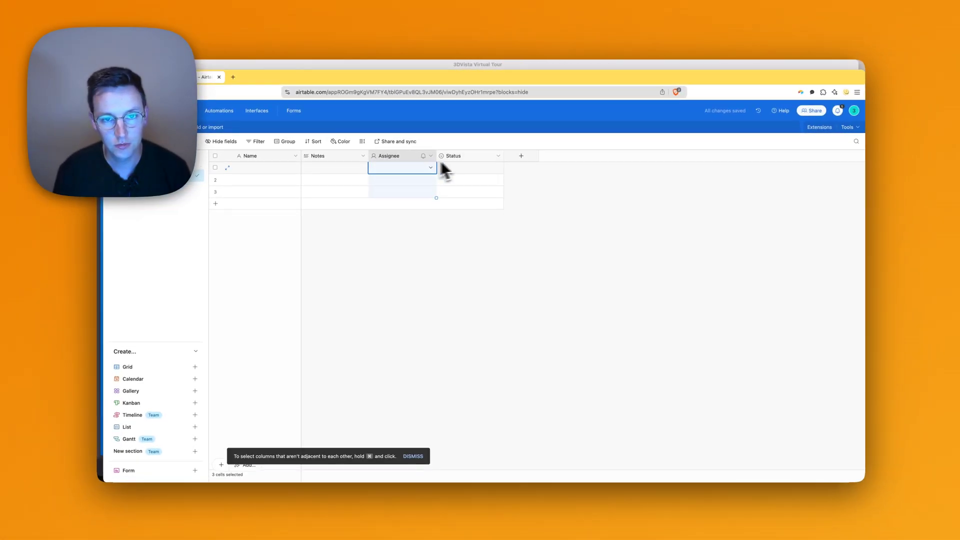
right_click(470, 161)
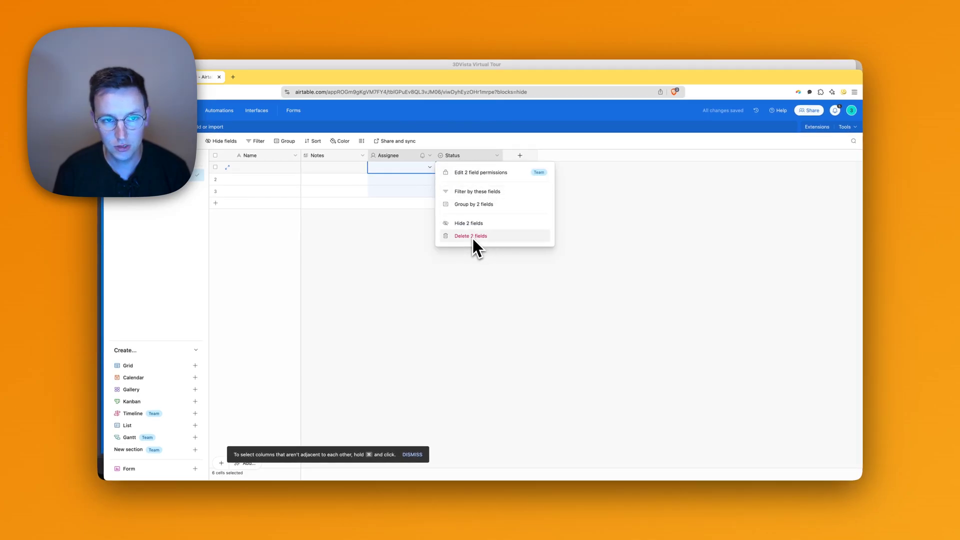
click(473, 239)
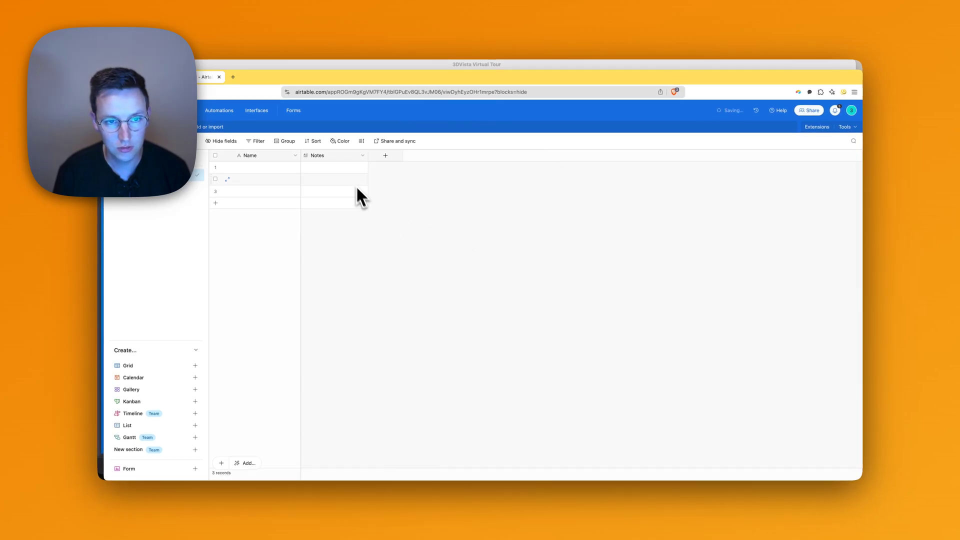
key(super+a)
right_click(348, 182)
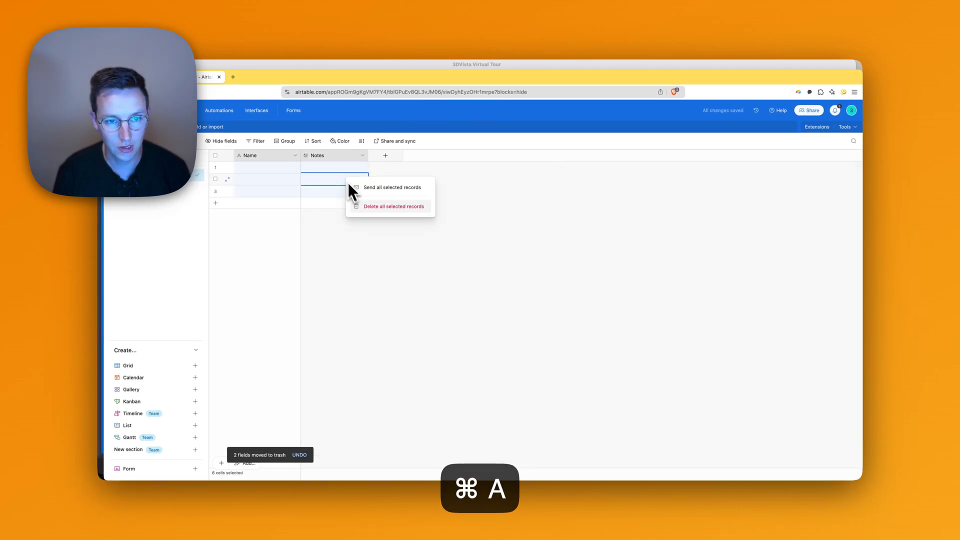
click(370, 208)
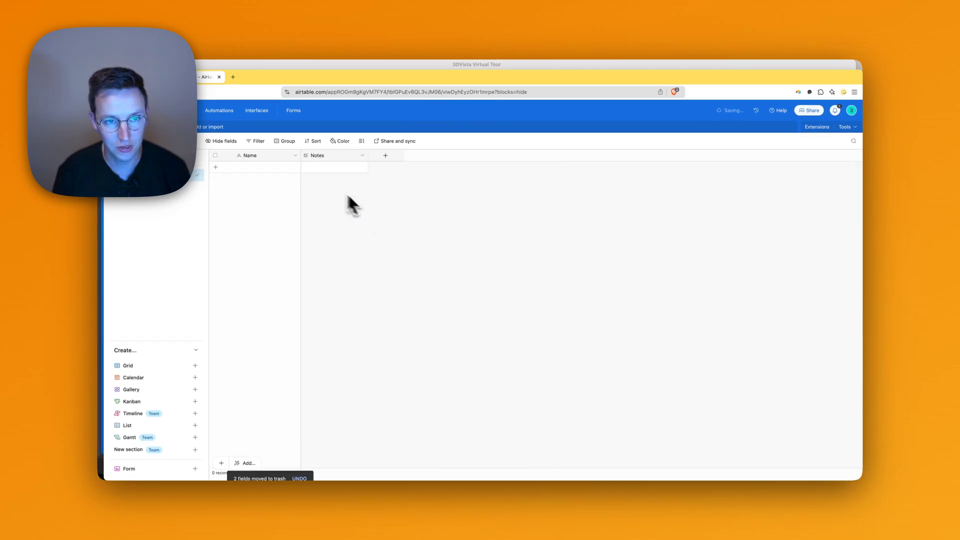
Rename the Name primary field to URL and change its type to URL.
click(295, 156)
click(287, 172)
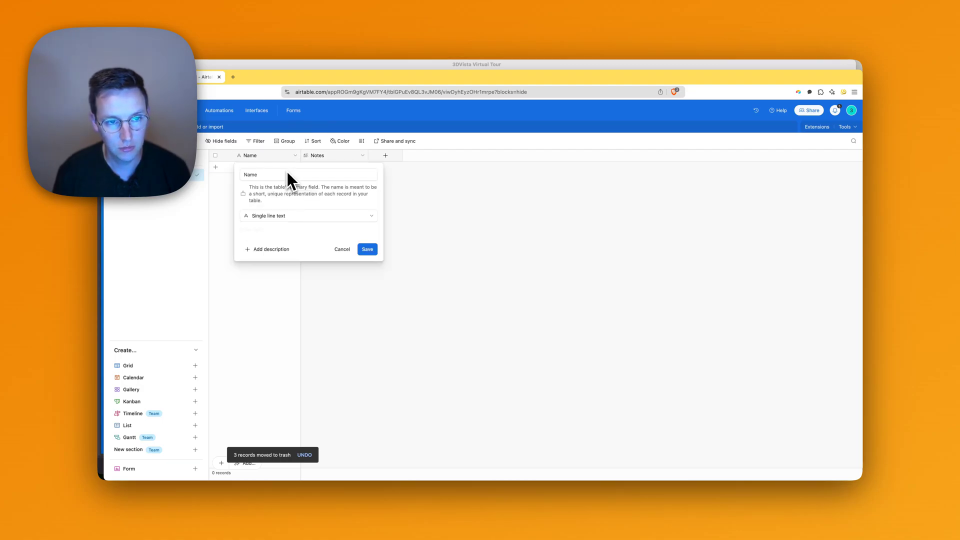
click(277, 174)
key(super+a)
text(URL)
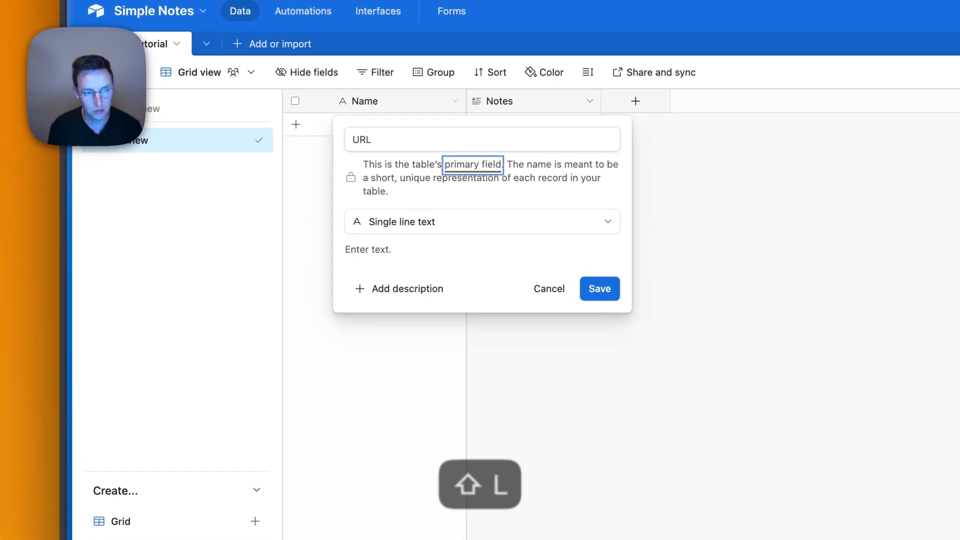
click(421, 221)
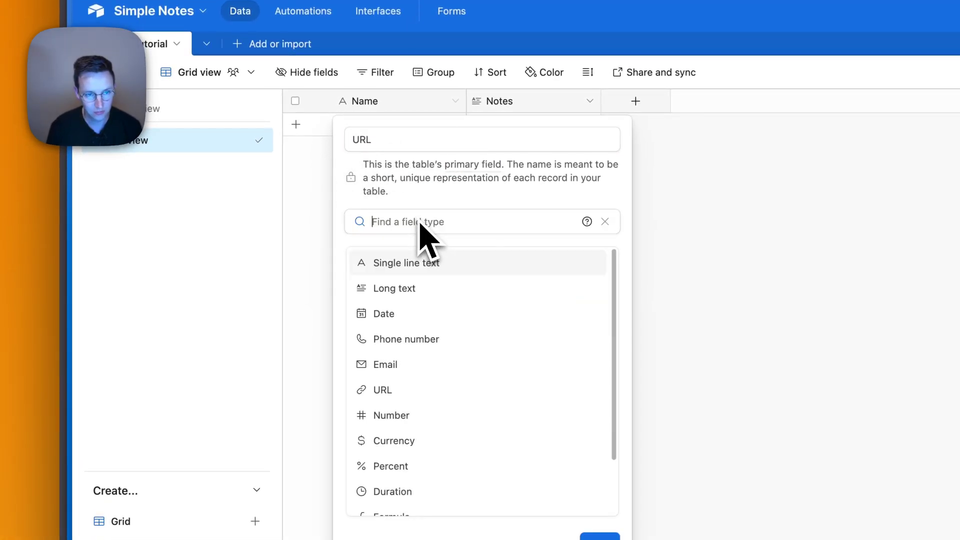
text(url)
click(420, 263)
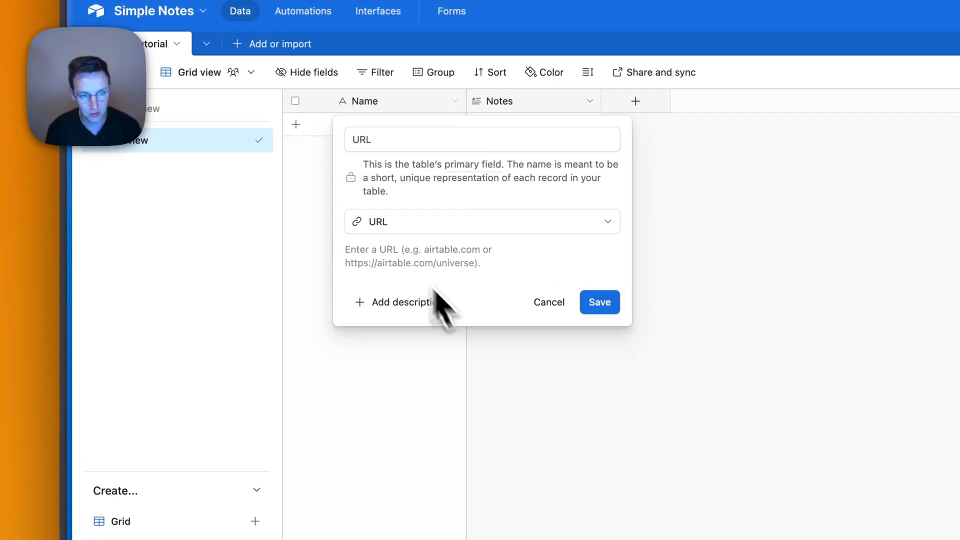
click(606, 301)
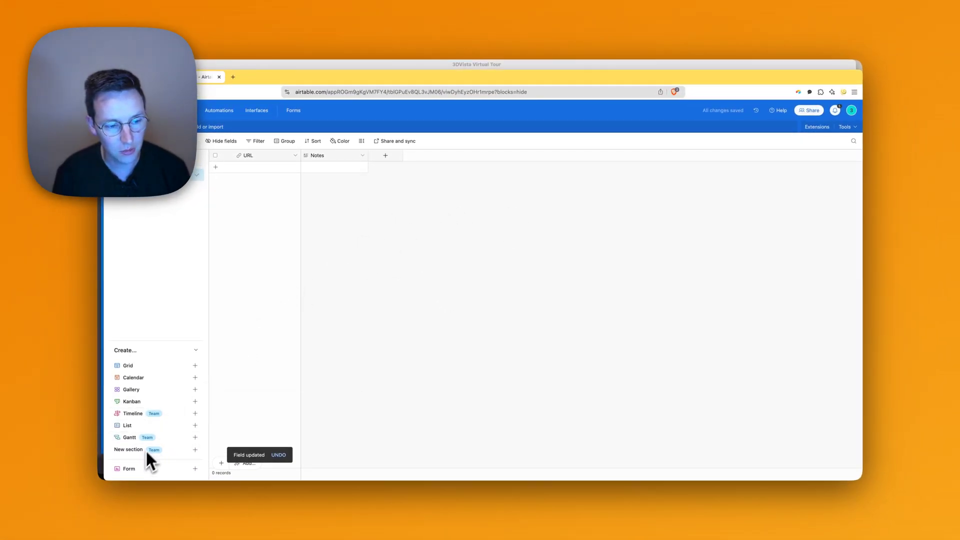
click(136, 469)
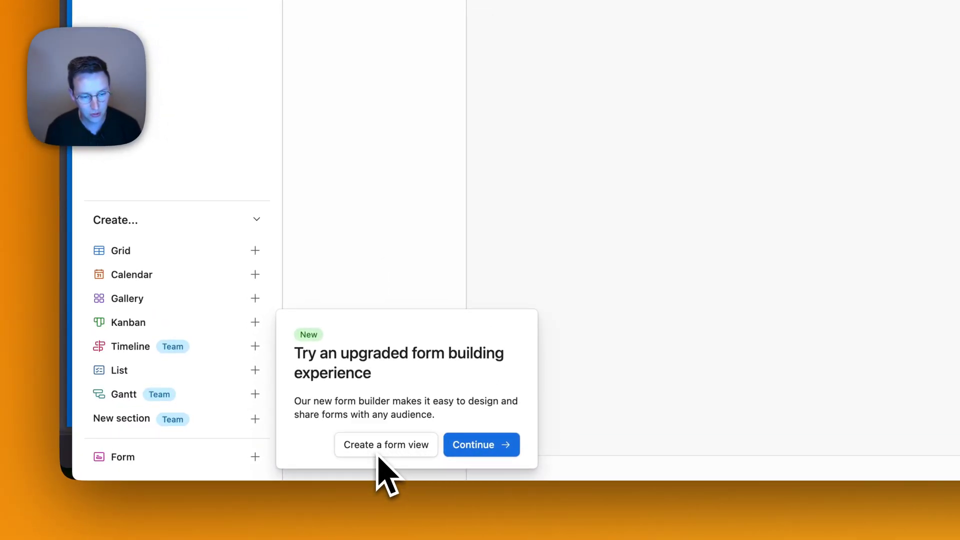
Create a form view named Add Note.
click(379, 452)
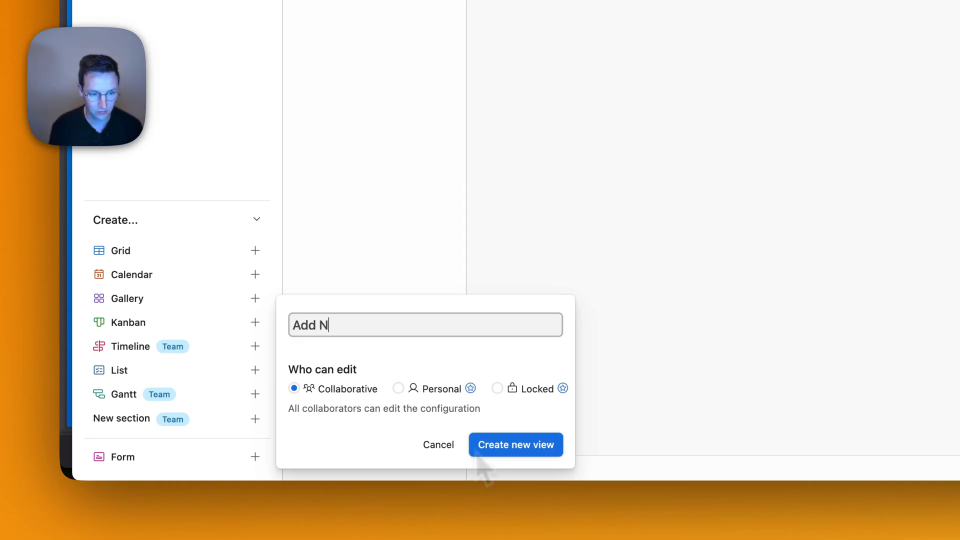
key(BackSpace)
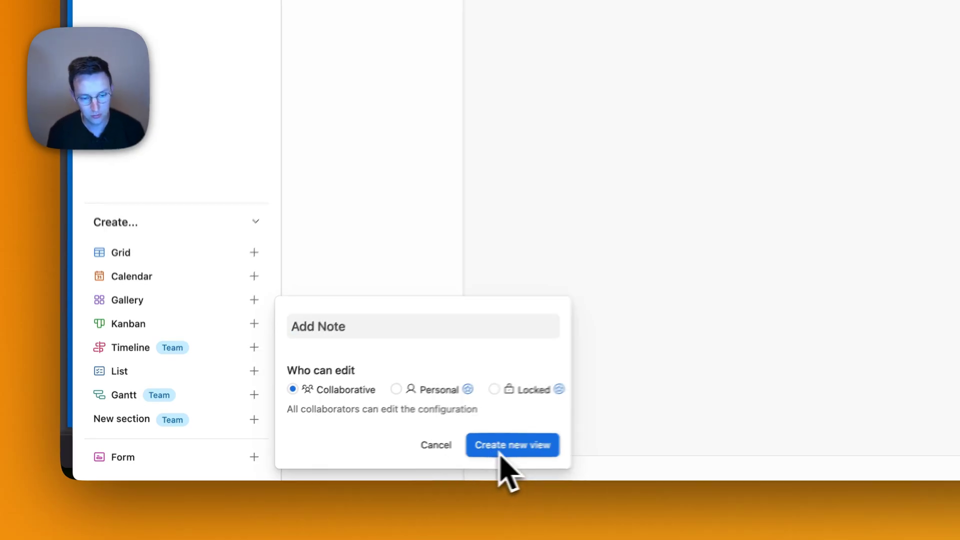
click(492, 450)
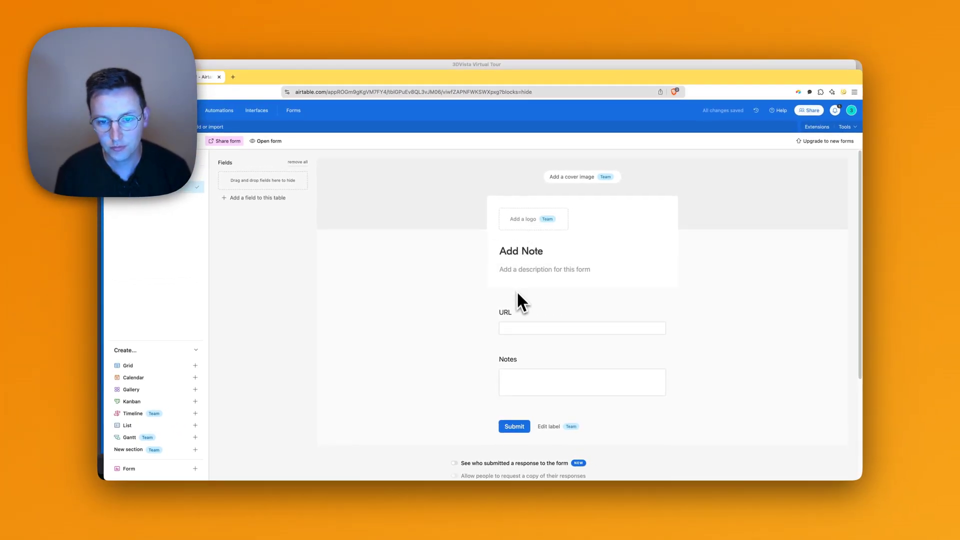
Set the after-submission message to 'Note has been added!' and turn on email notifications.
scroll(502, 294, down, 5)
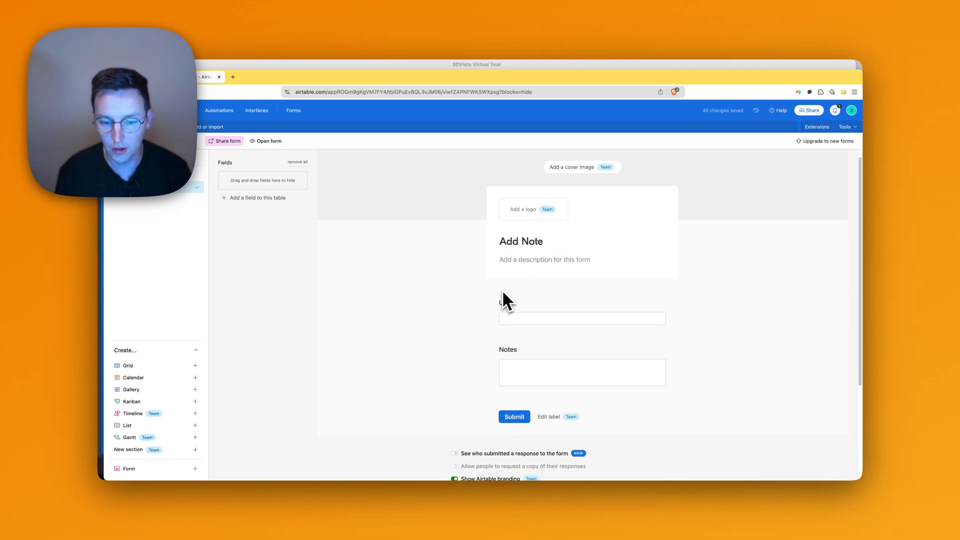
click(559, 406)
key(super+a)
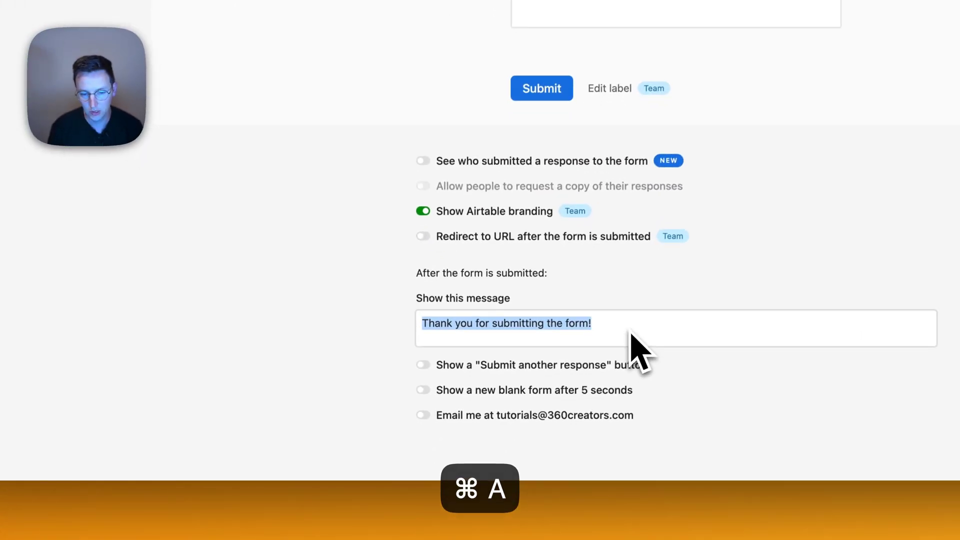
text(Note has been add)
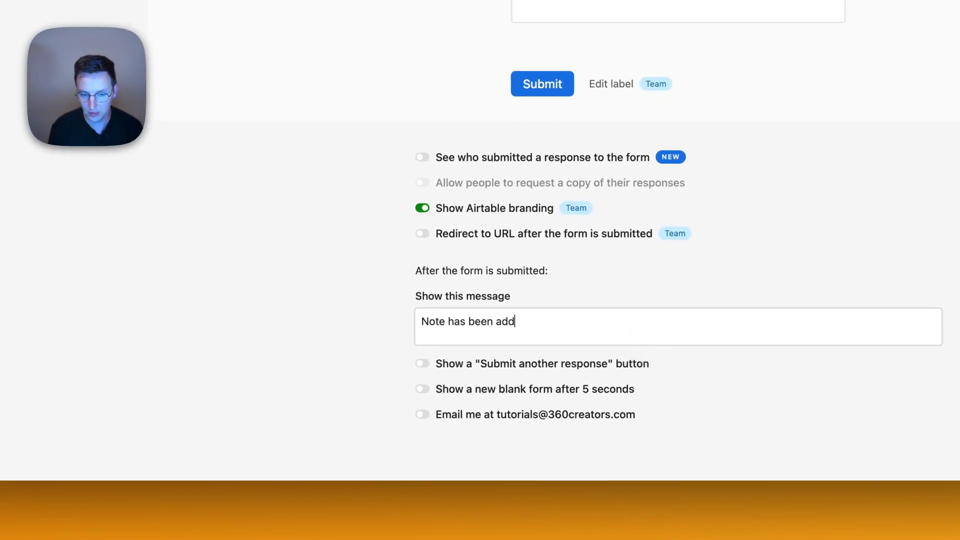
text(ed!)
click(553, 415)
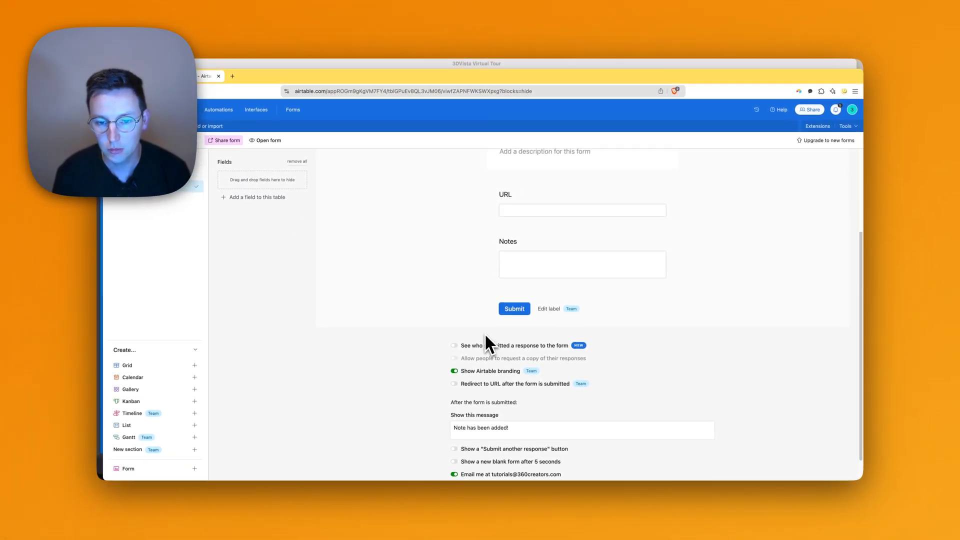
scroll(482, 334, up, 3)
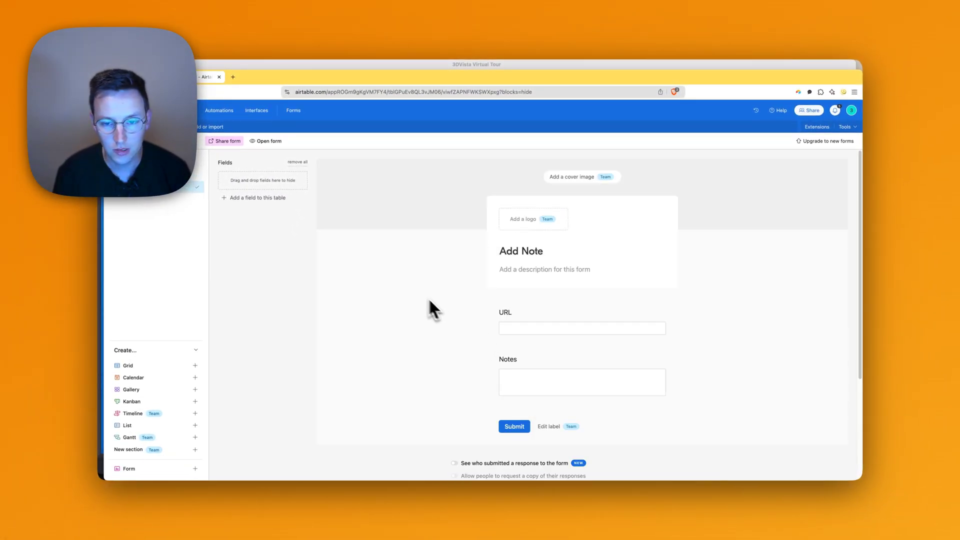
Copy the Add Note form's src URL from its 'Embed this view' code.
click(232, 142)
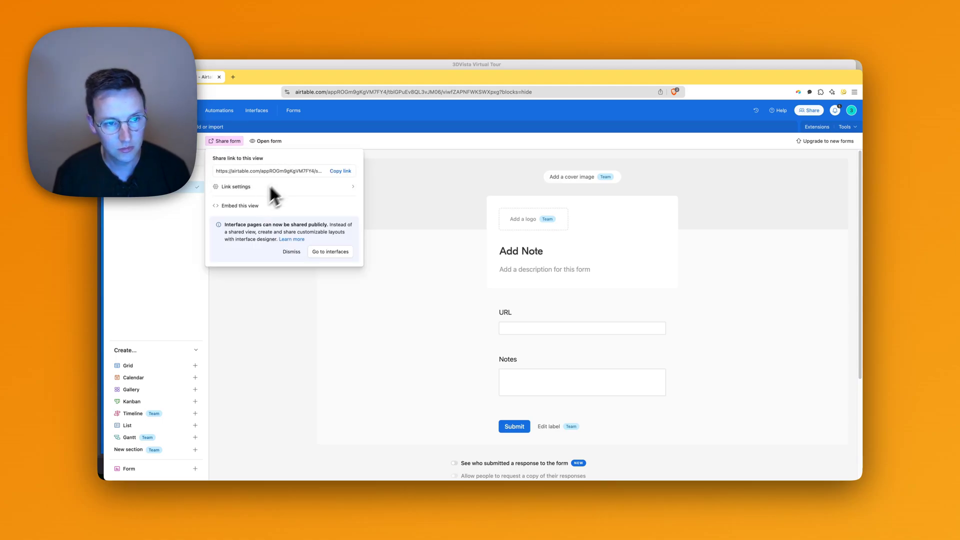
click(232, 206)
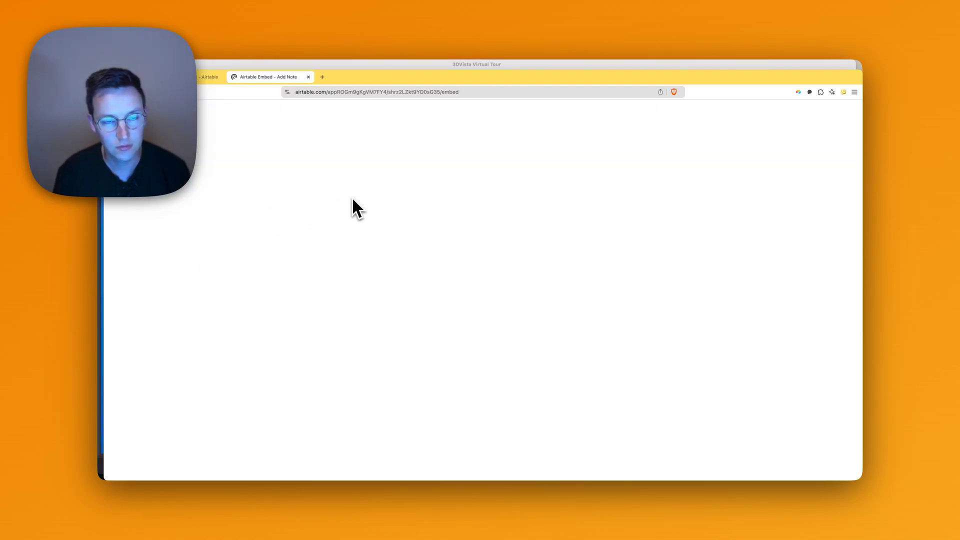
click(453, 169)
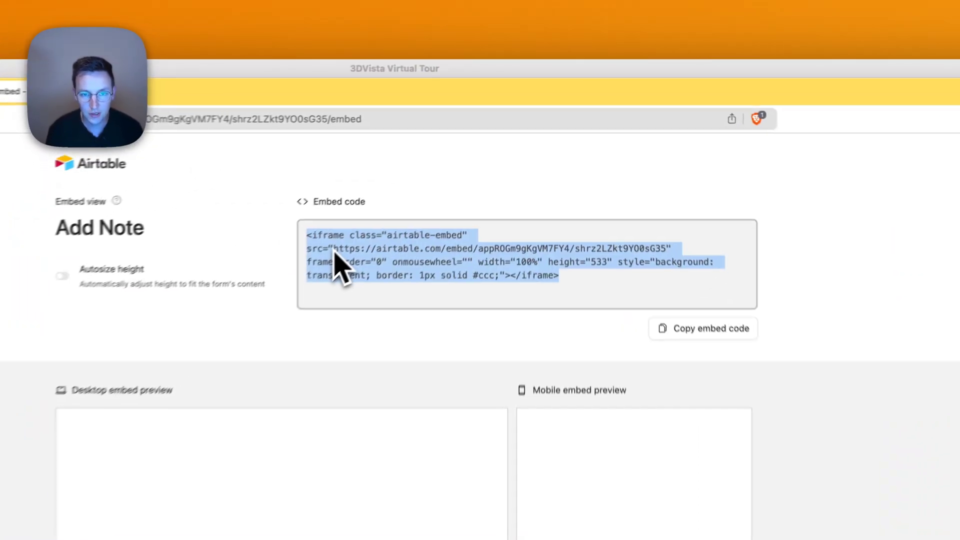
drag(333, 249, 671, 266)
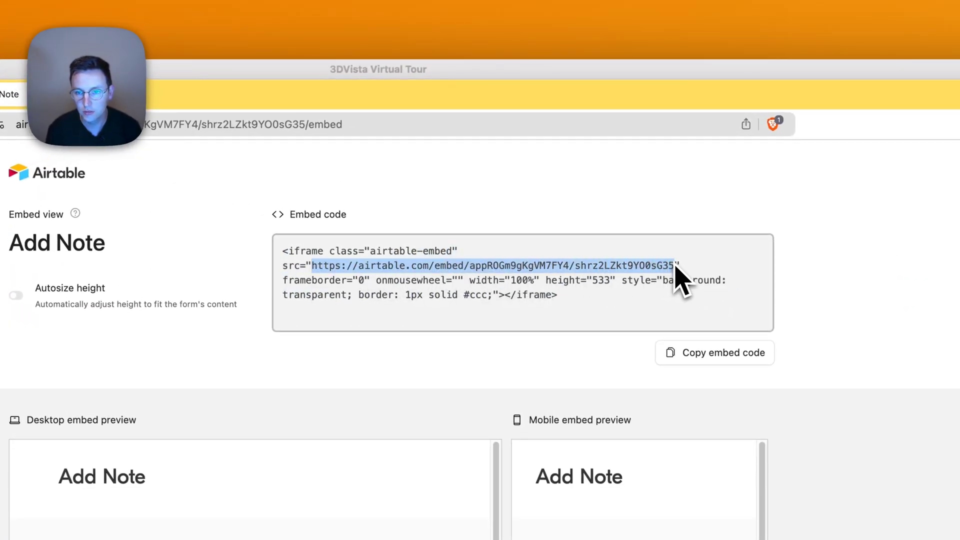
right_click(675, 270)
click(687, 277)
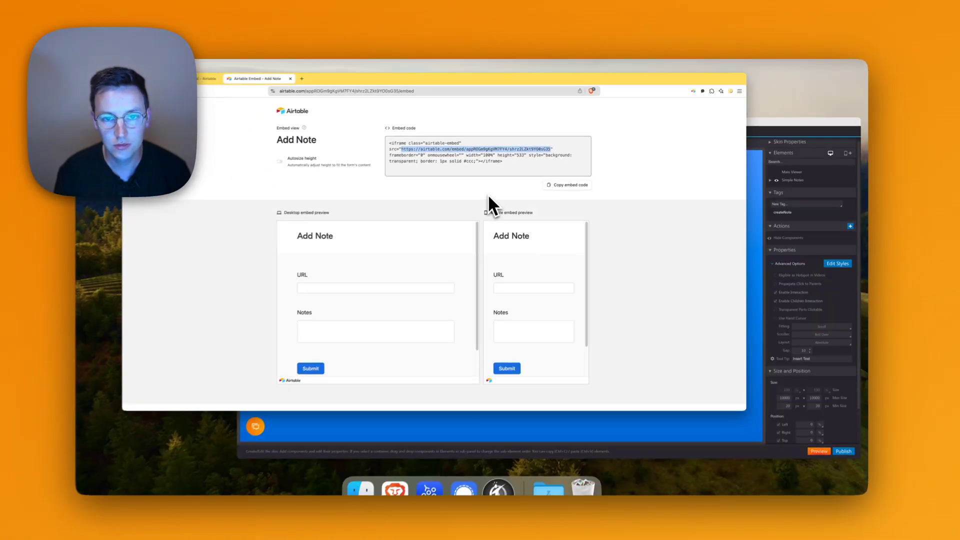
key(ctrl+Up)
Paste the Airtable embed URL over the placeholder in the Simple Notes code script, then preview.
click(550, 220)
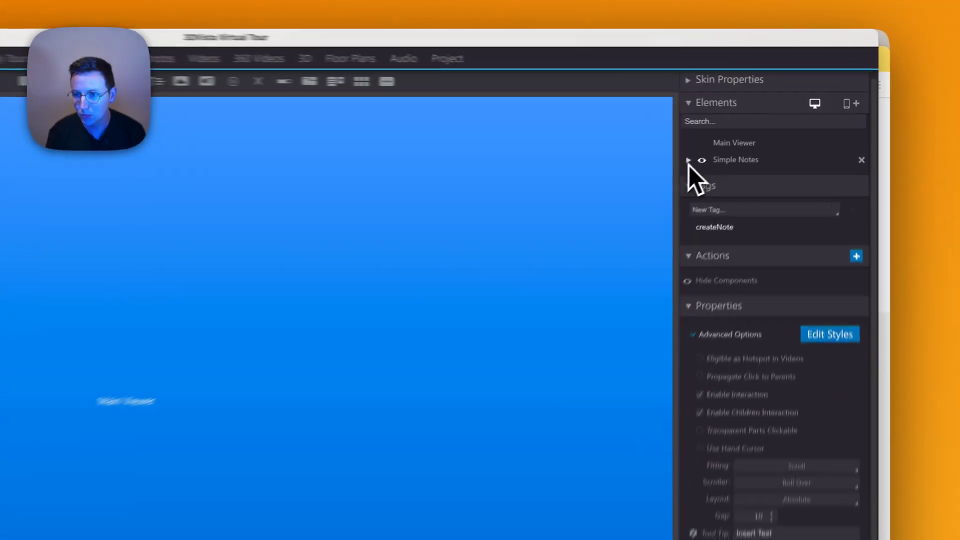
click(745, 136)
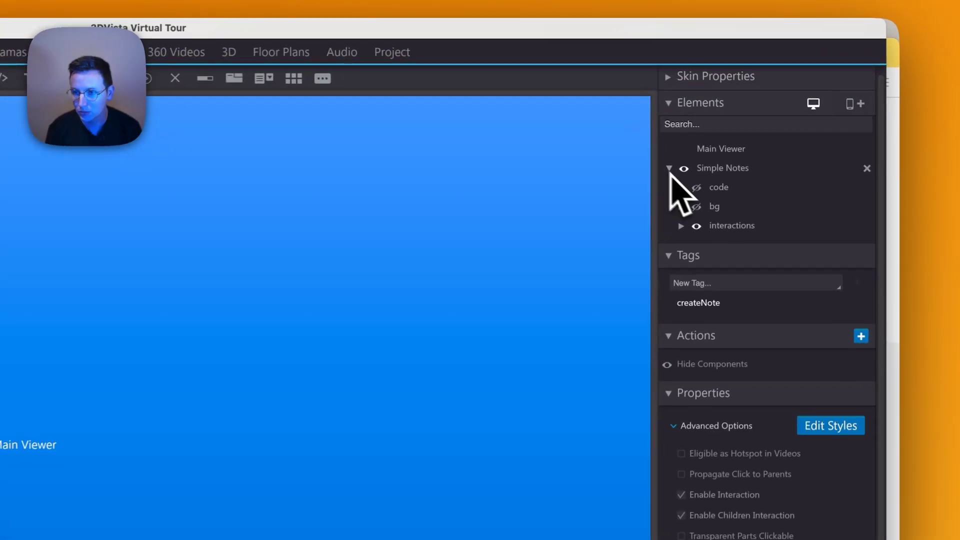
click(720, 193)
double_click(720, 368)
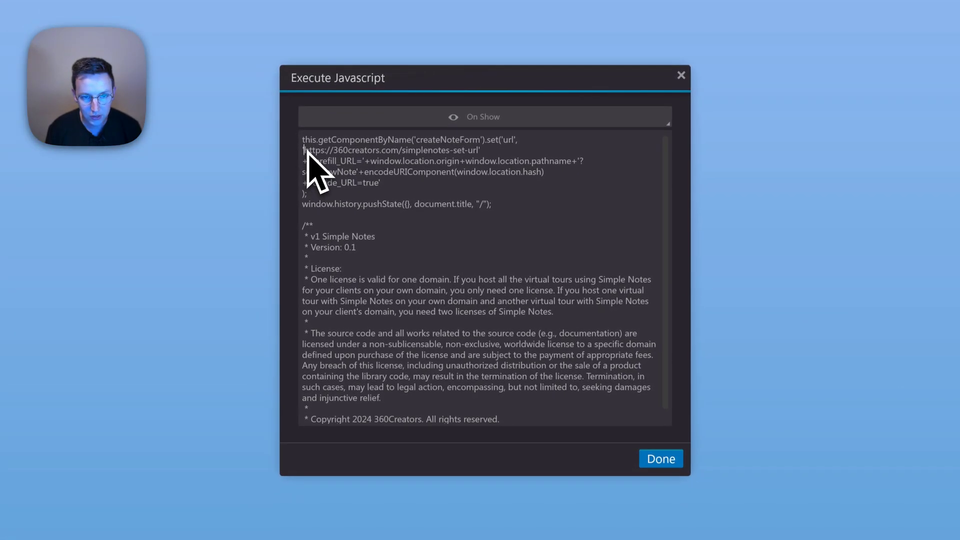
drag(306, 150, 476, 149)
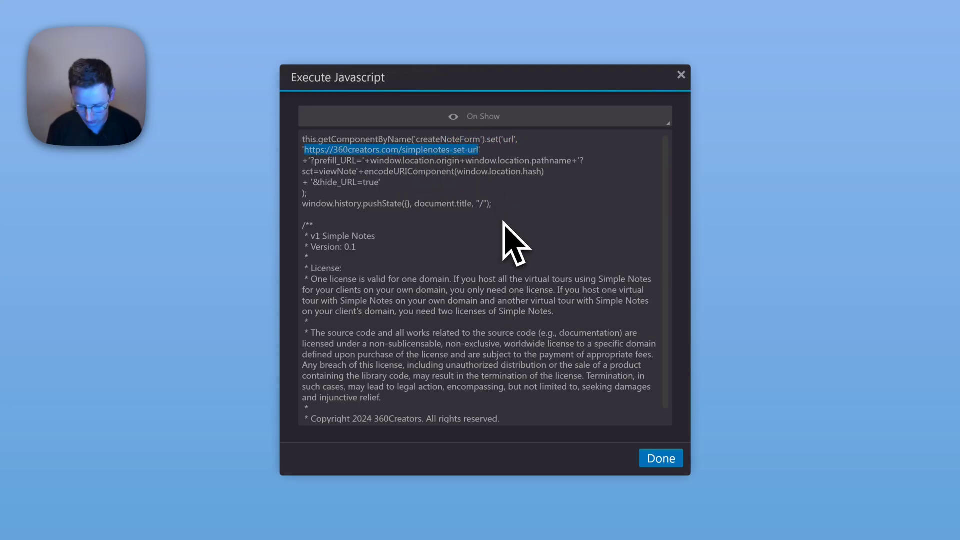
key(BackSpace)
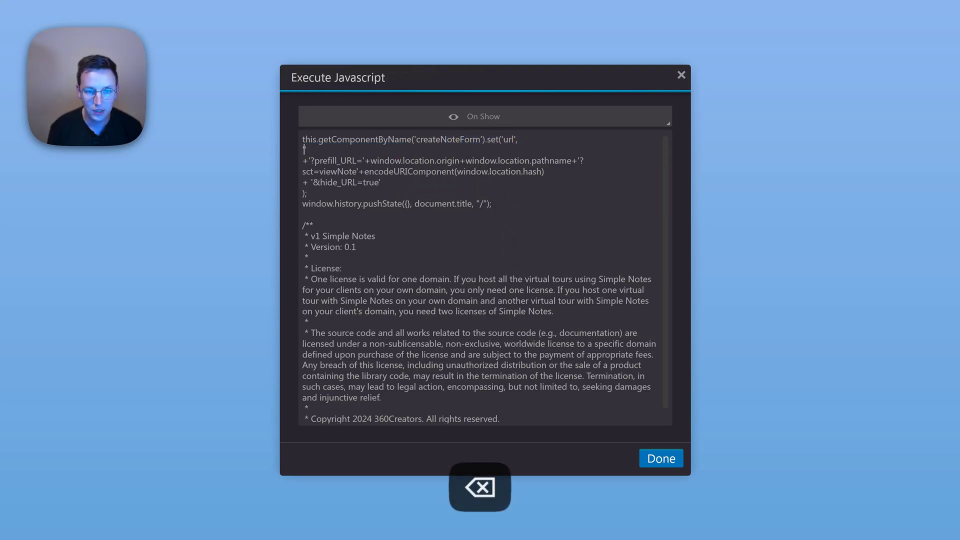
key(super+v)
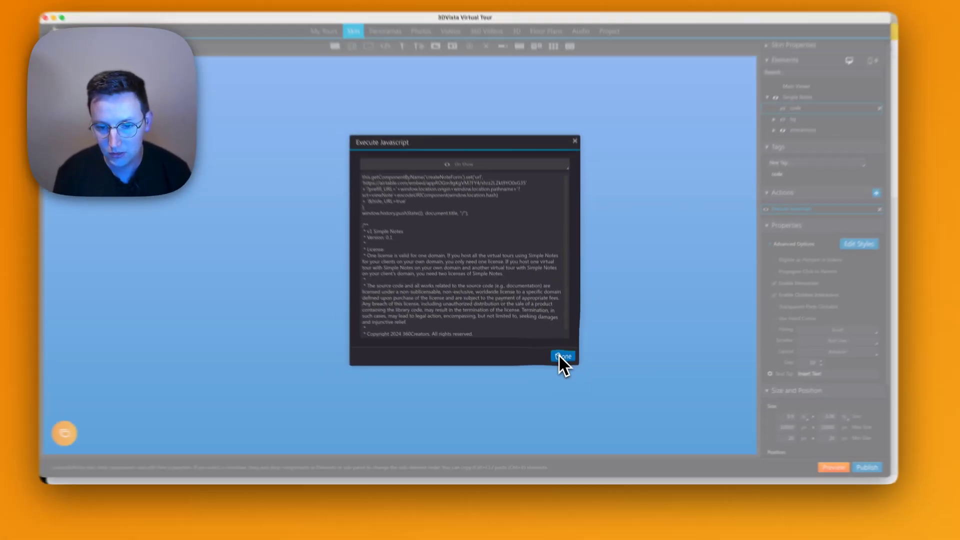
click(554, 290)
click(806, 465)
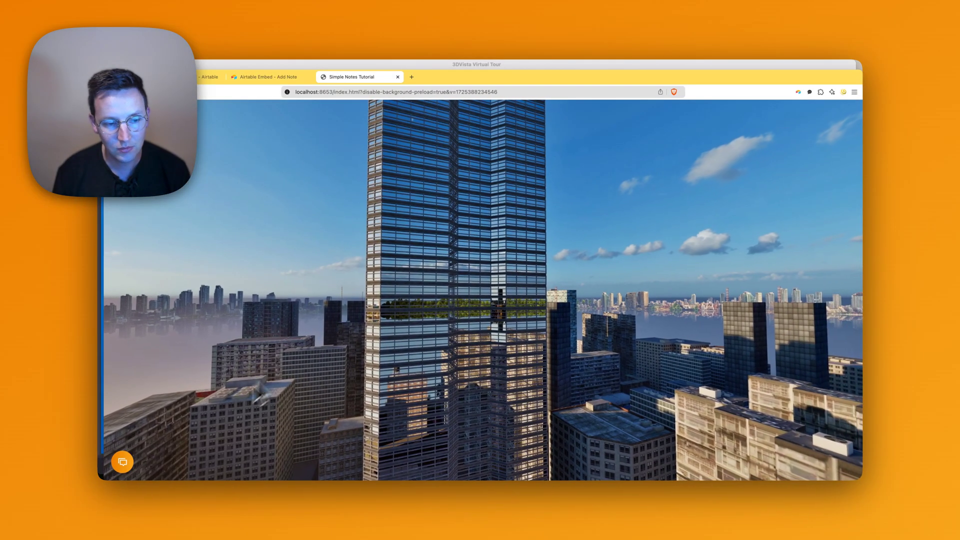
Frame and capture the clouds over the city, then submit the note 'Nice cloud!'.
click(123, 461)
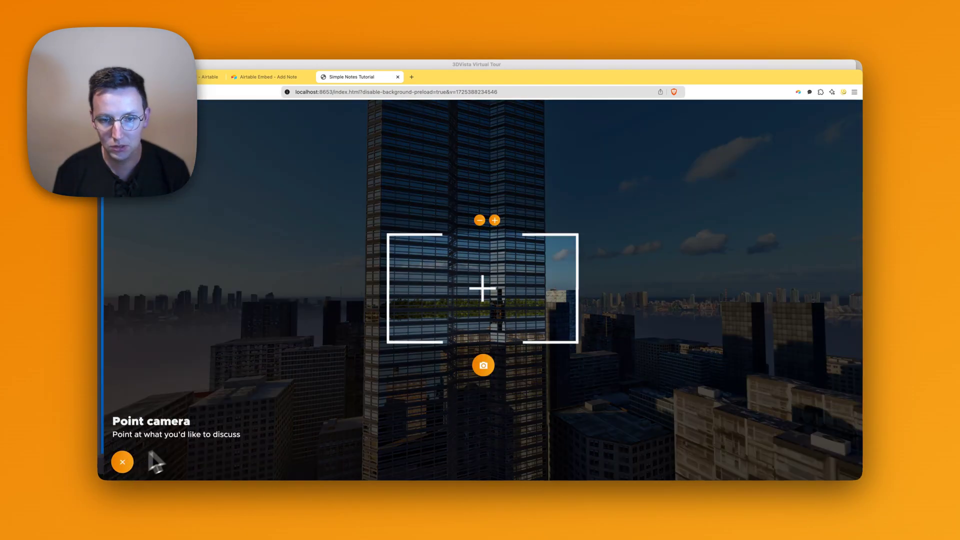
drag(155, 461, 439, 344)
drag(500, 359, 487, 293)
click(484, 364)
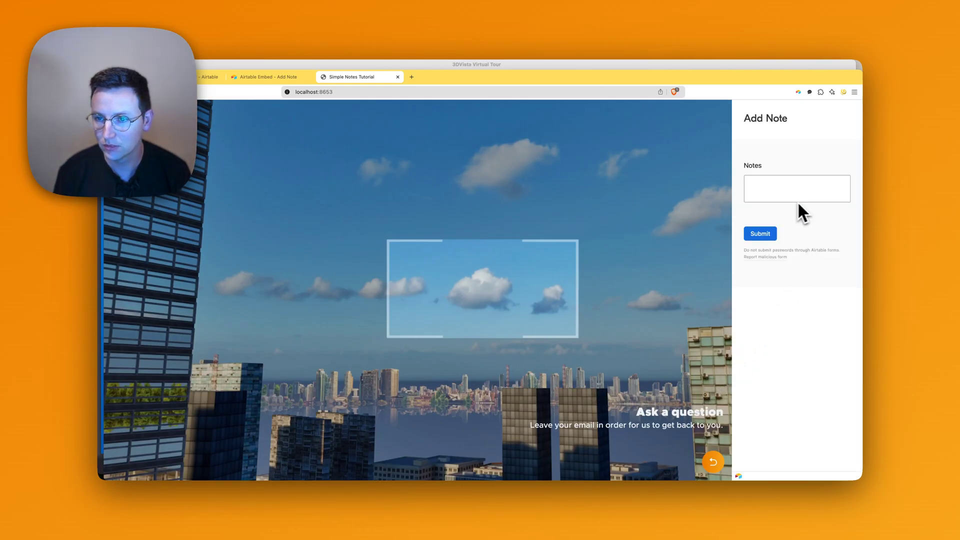
click(788, 195)
text(Nice cloud!)
click(760, 234)
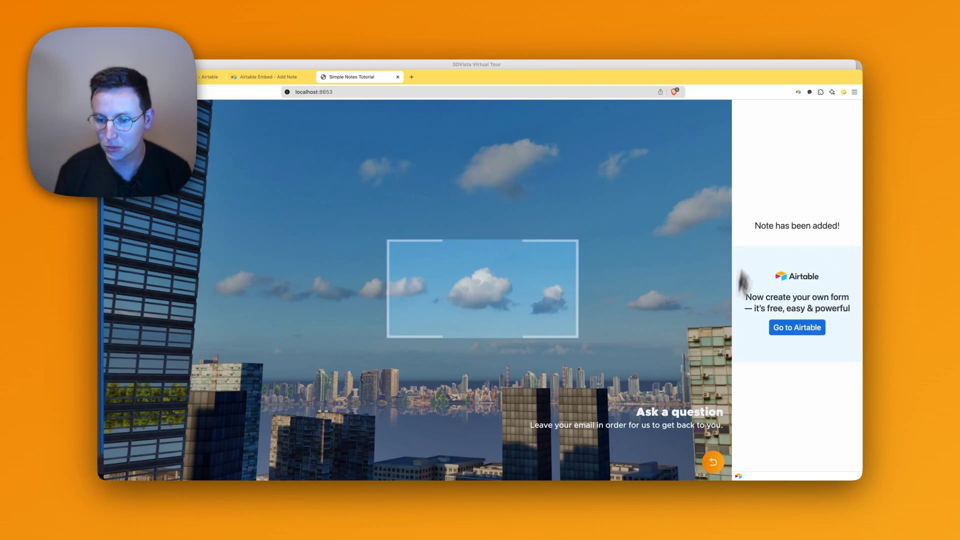
click(705, 452)
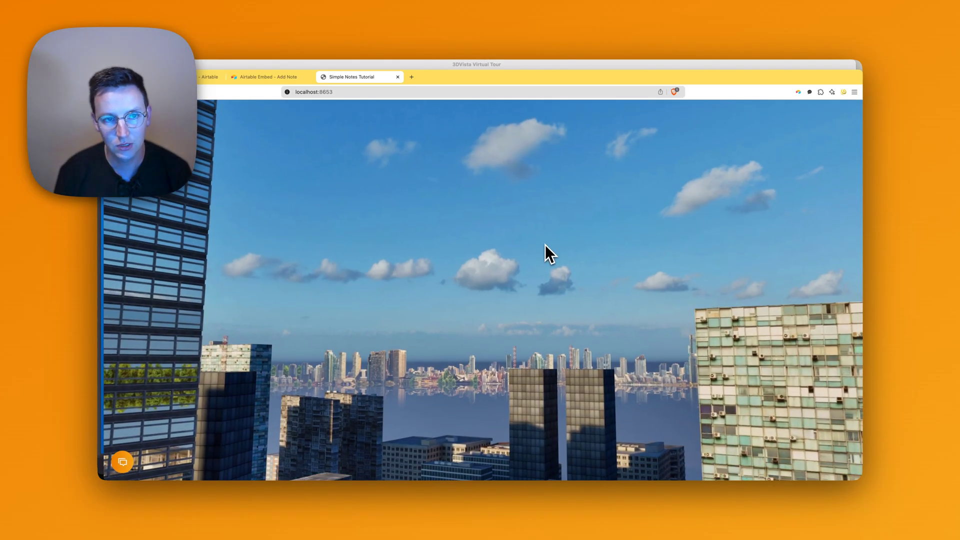
drag(419, 217, 331, 221)
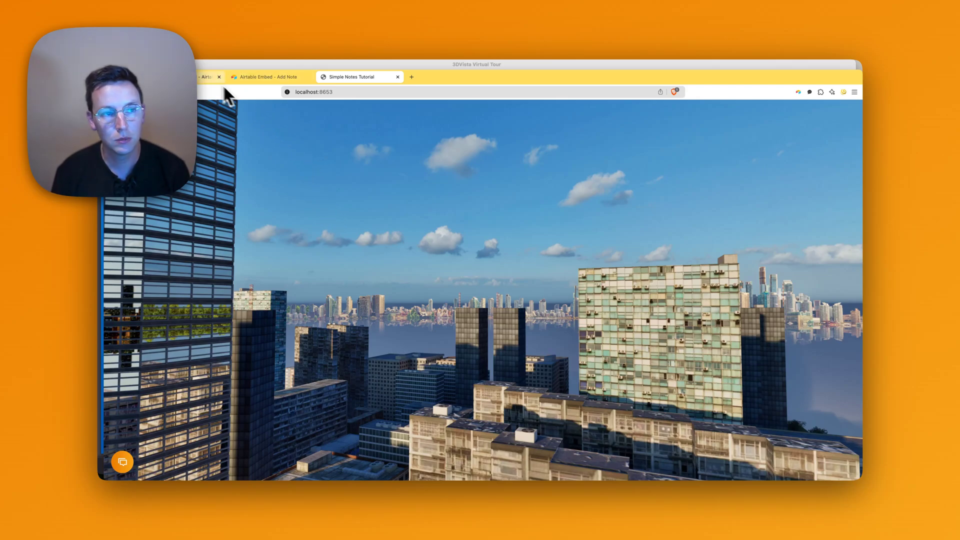
Show Airtable's Tutorial table in Grid view and expand the 'Nice cloud!' record.
click(208, 77)
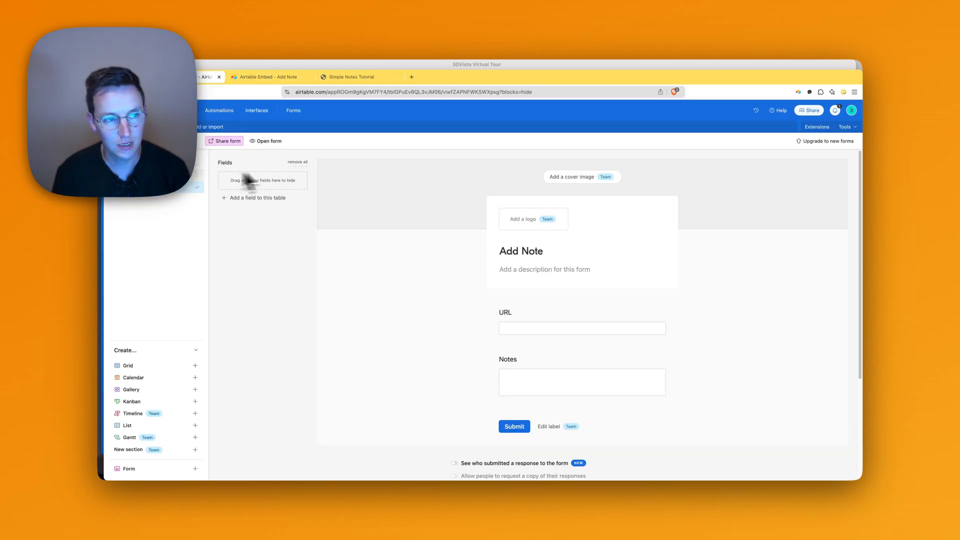
click(175, 176)
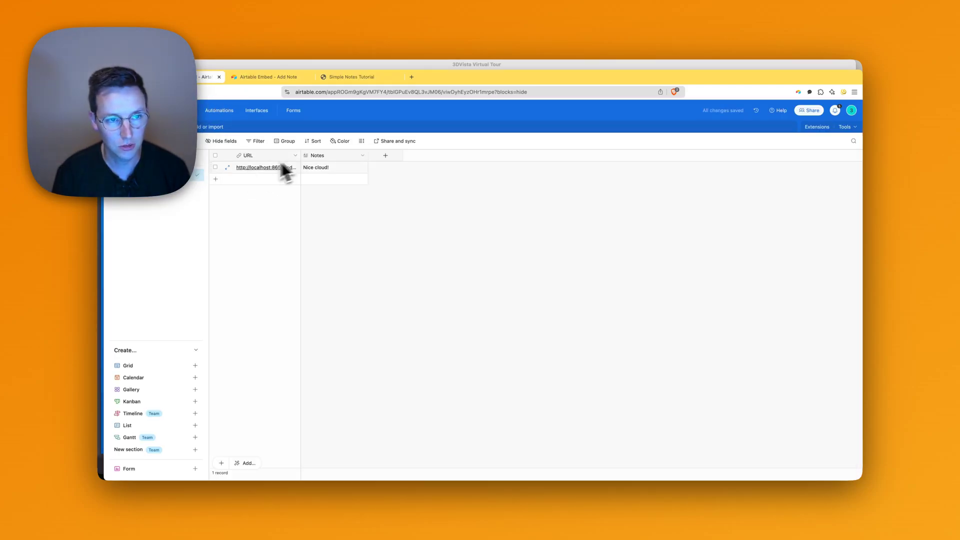
click(228, 168)
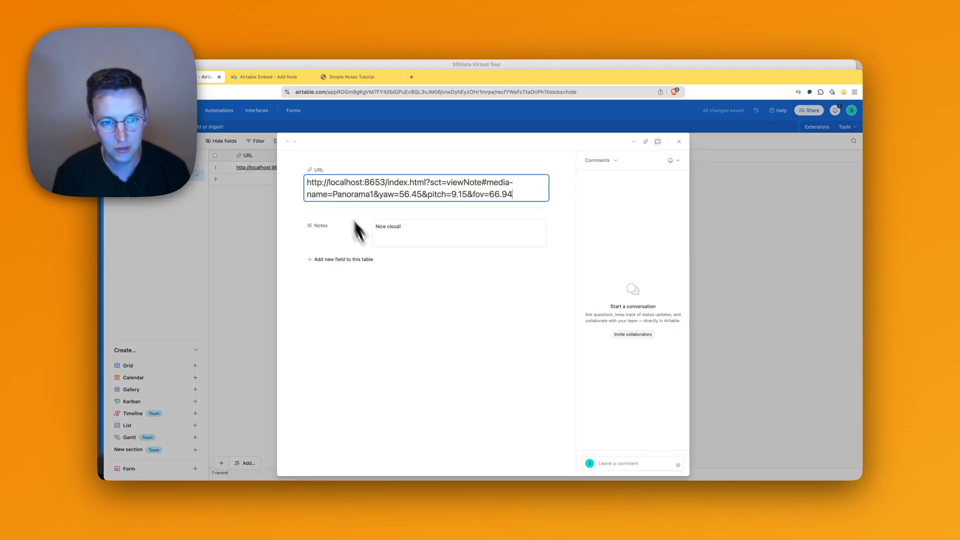
Follow the record's saved URL to reopen the tour at the cloud view, then close the record.
click(360, 238)
click(383, 183)
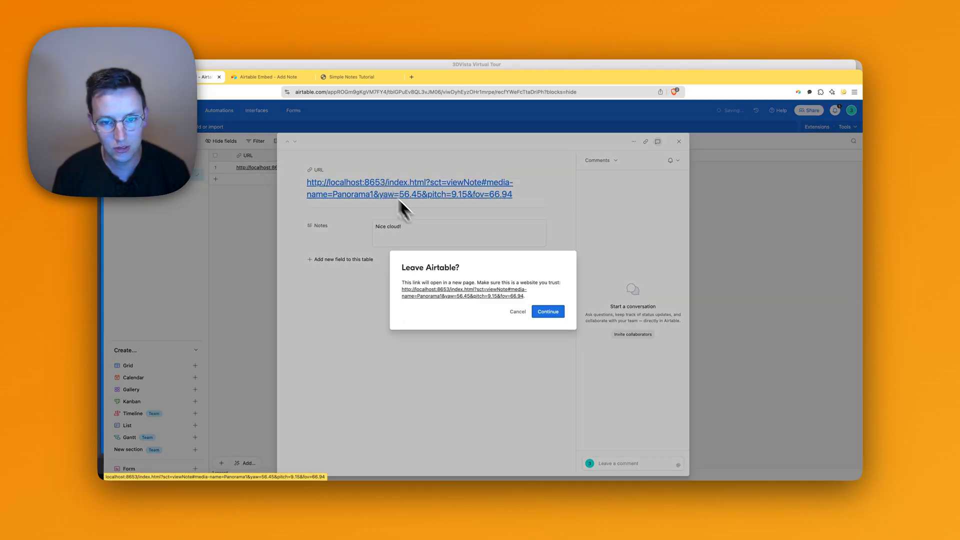
click(548, 311)
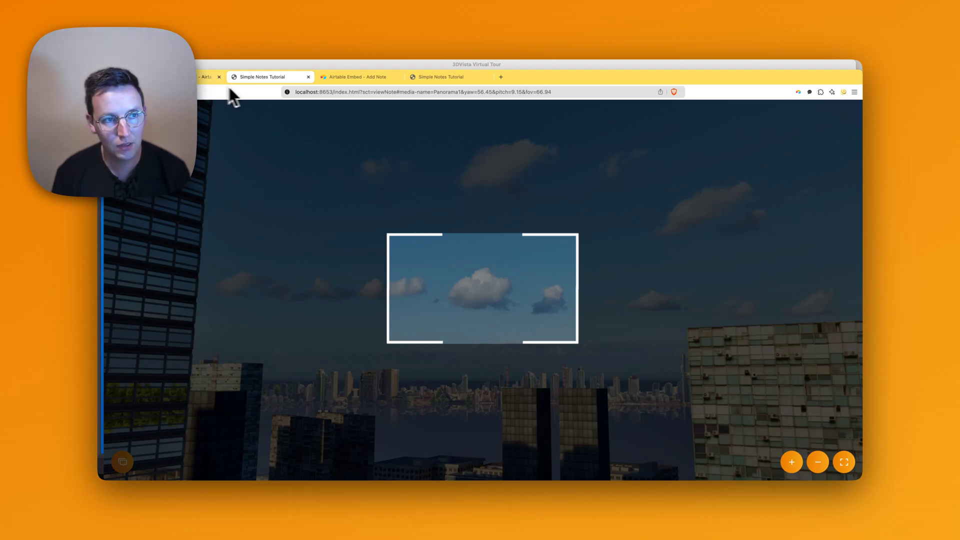
click(211, 77)
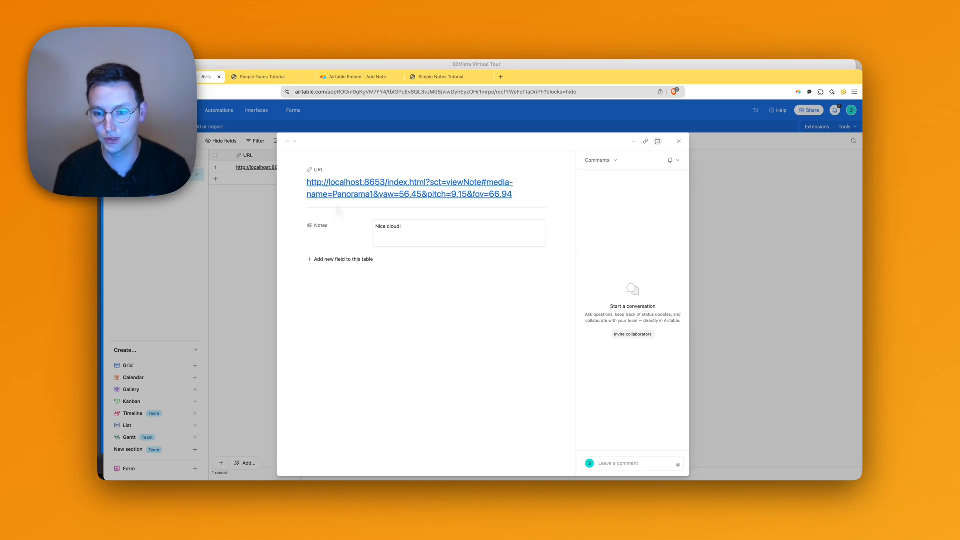
click(202, 193)
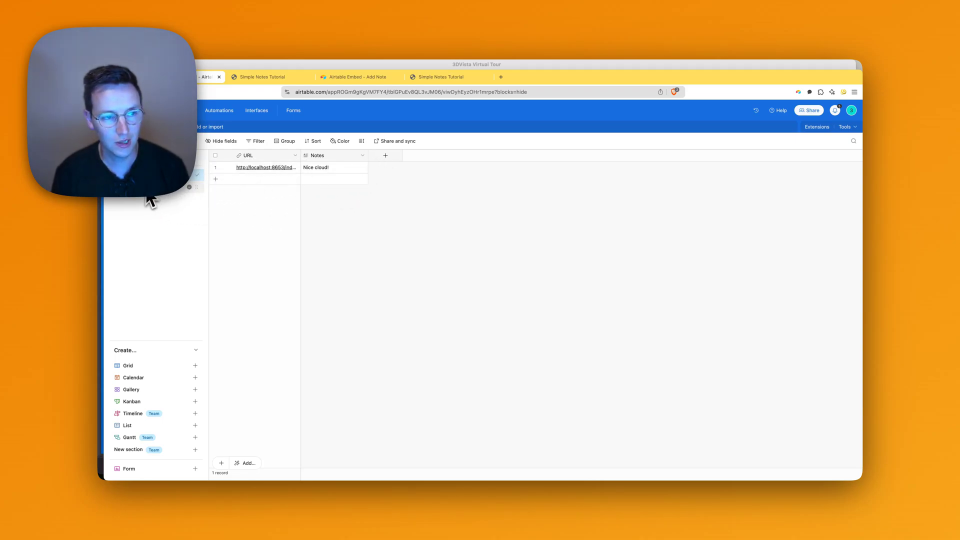
Add an Email-type field named Email to the Add Note form, with help text asking for an email to follow up on the question.
click(127, 194)
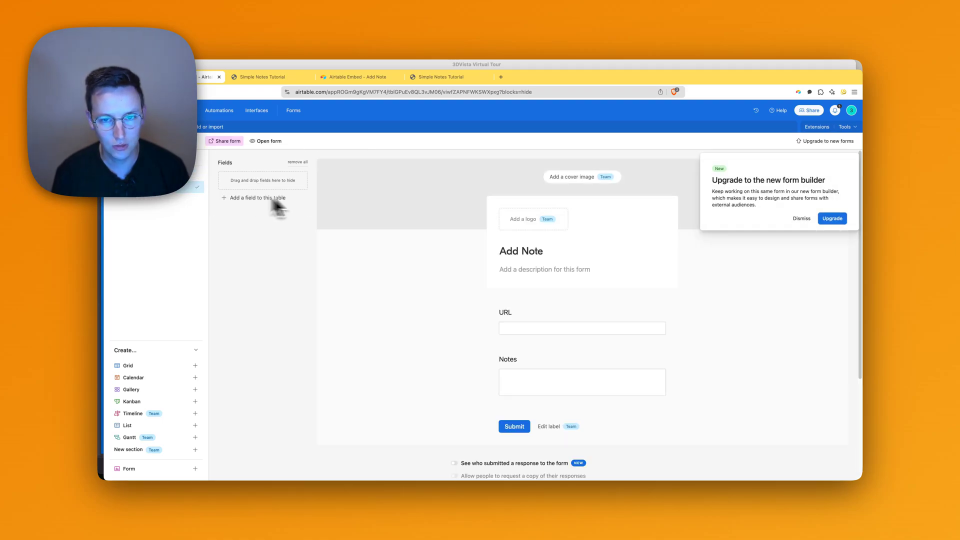
click(803, 218)
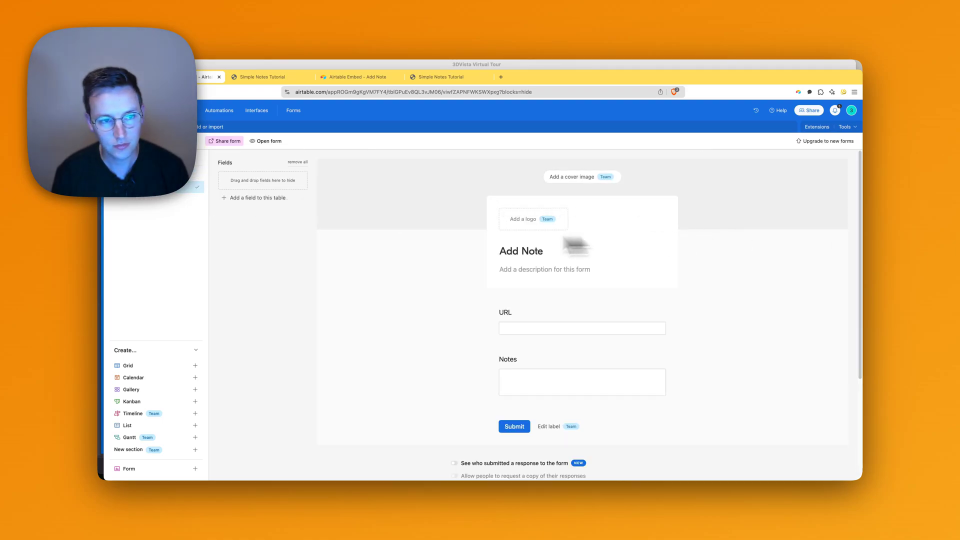
click(245, 198)
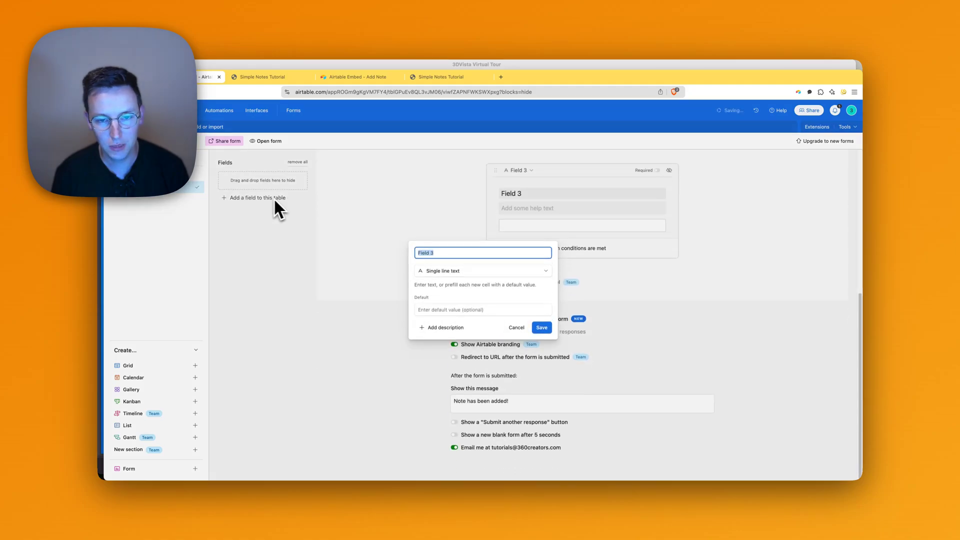
click(457, 269)
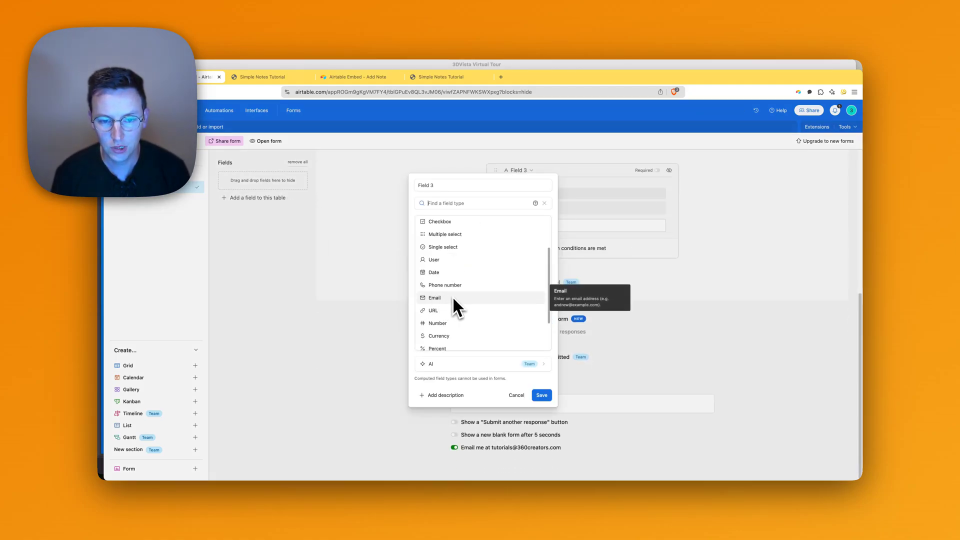
click(452, 297)
click(449, 267)
key(super+a)
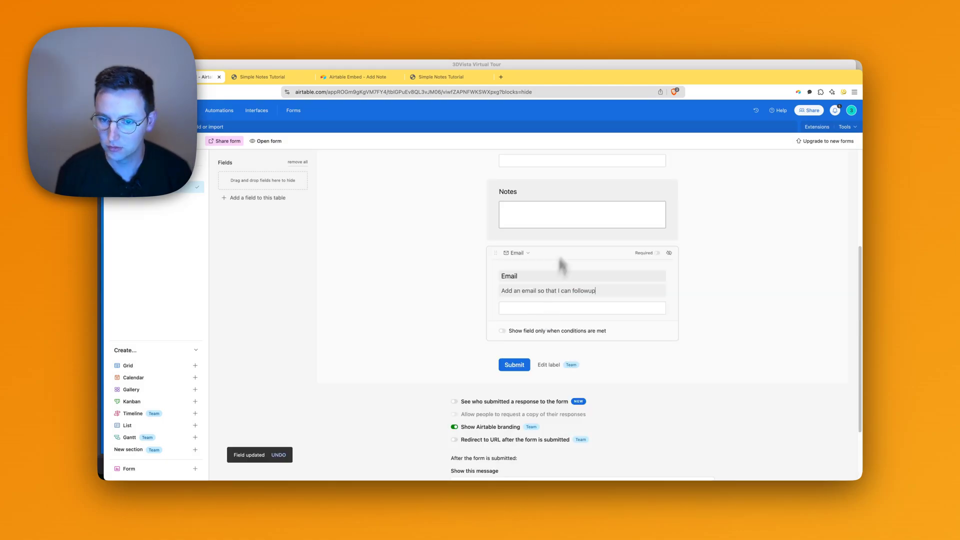
key(BackSpace)
key(BackSpace)
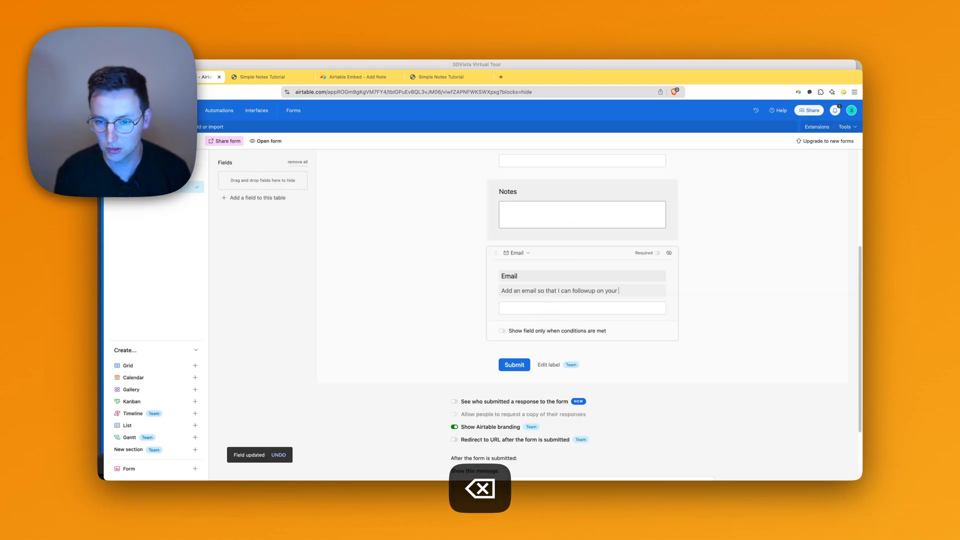
text(question)
click(435, 250)
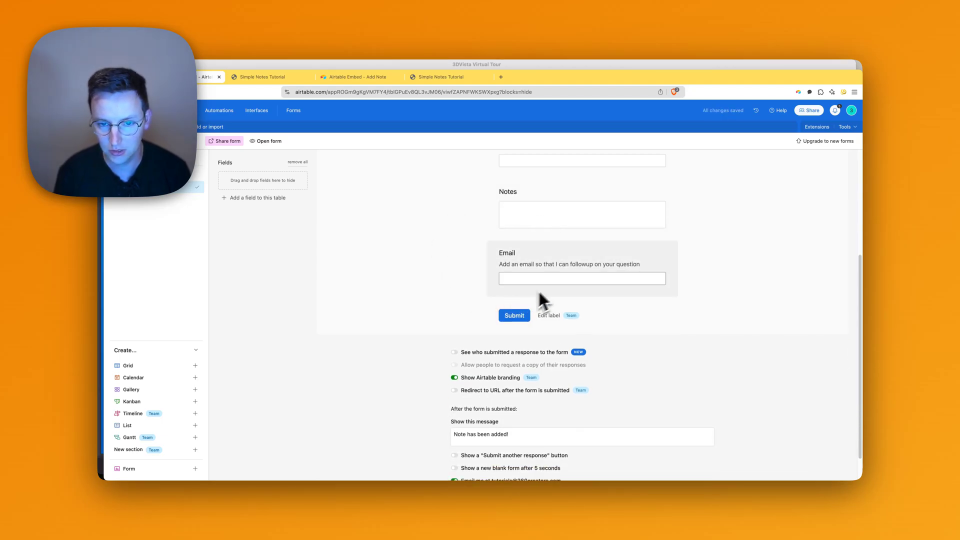
scroll(550, 283, up, 3)
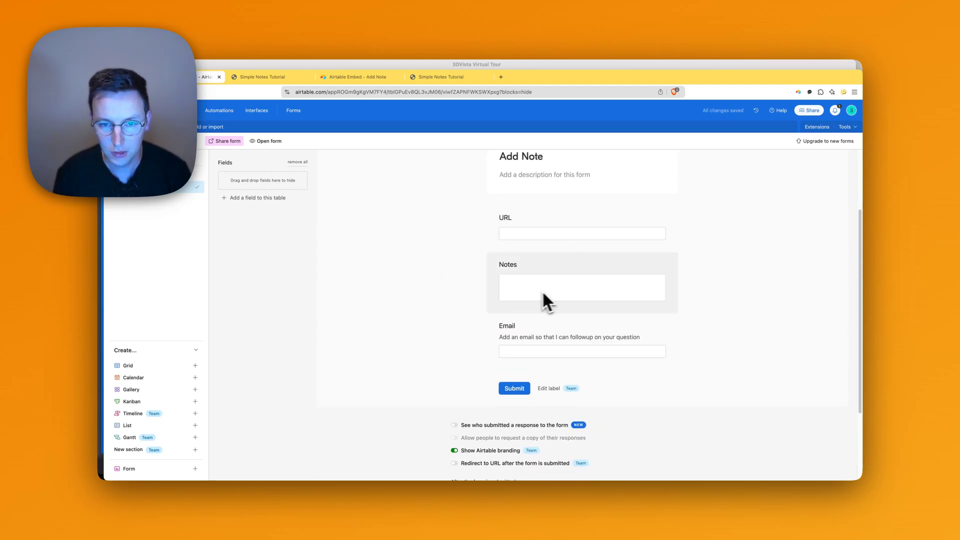
Add a Date-type field to the Add Note form.
click(269, 199)
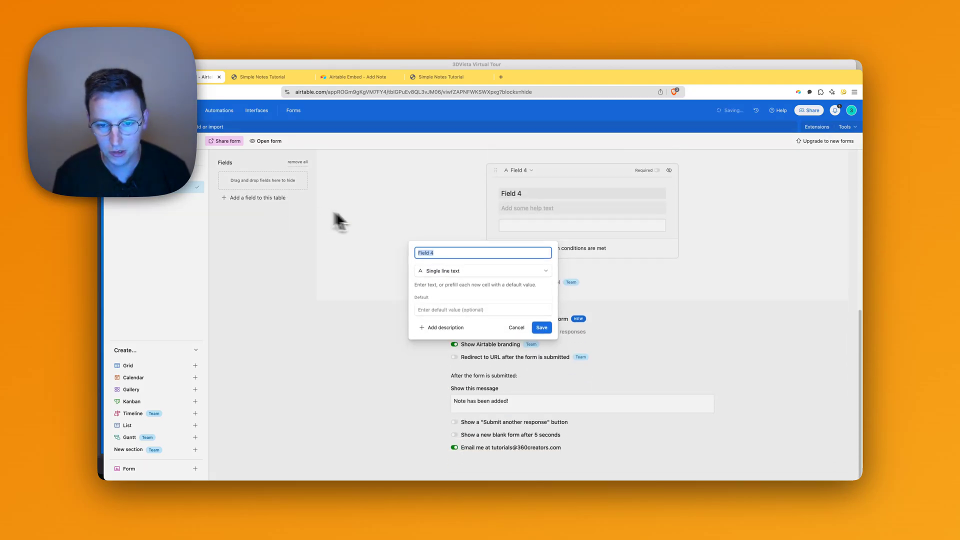
click(453, 270)
text(date)
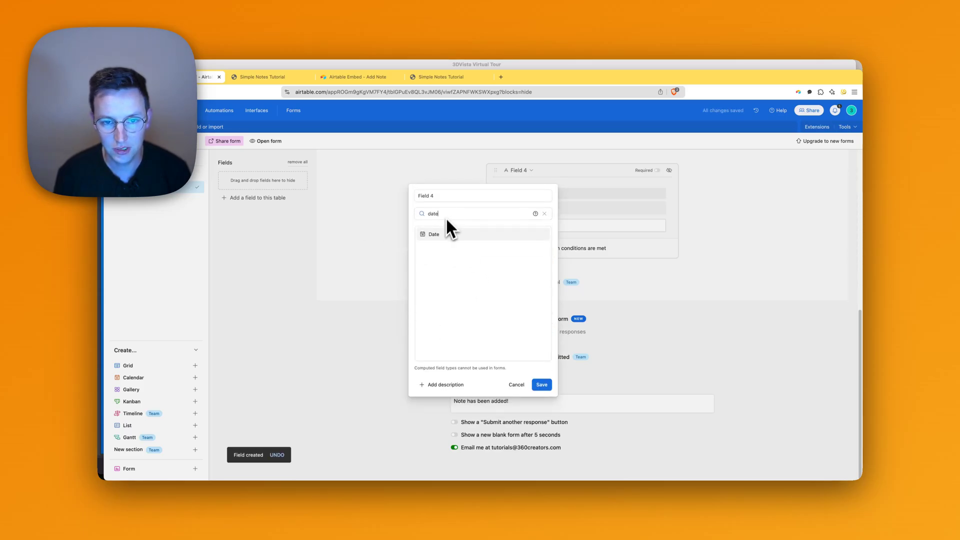
click(443, 233)
click(439, 216)
key(super+a)
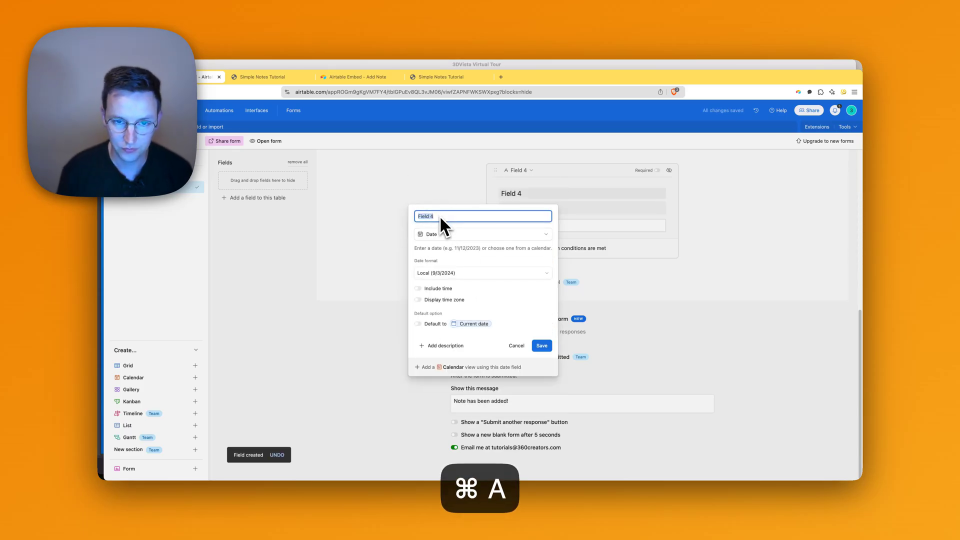
text(te)
key(Return)
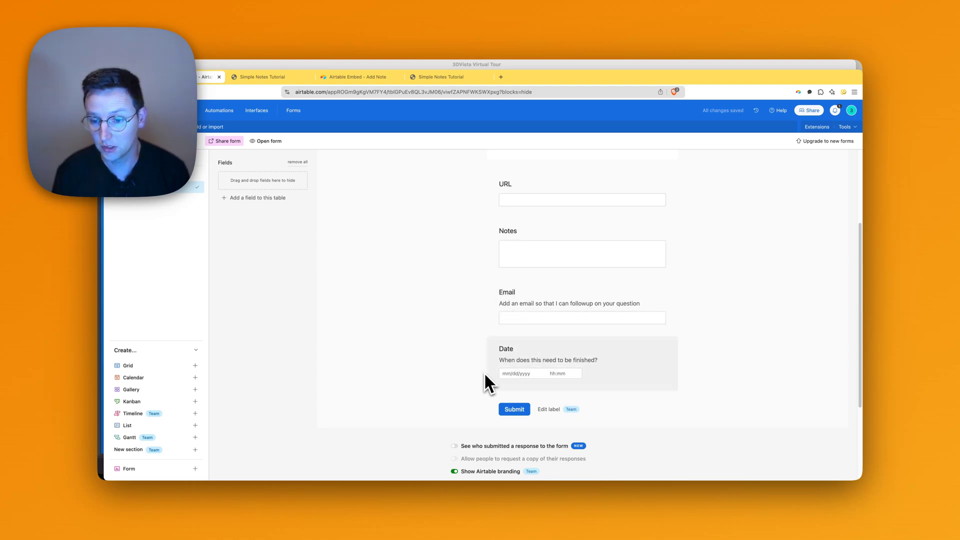
Add a Single select field for the responsible department to the form.
click(265, 197)
click(449, 275)
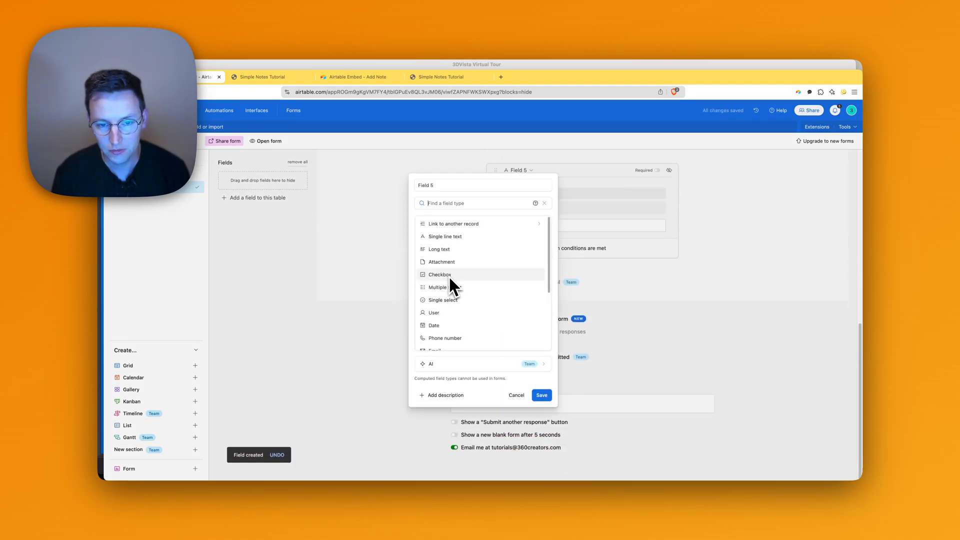
scroll(449, 275, down, 1)
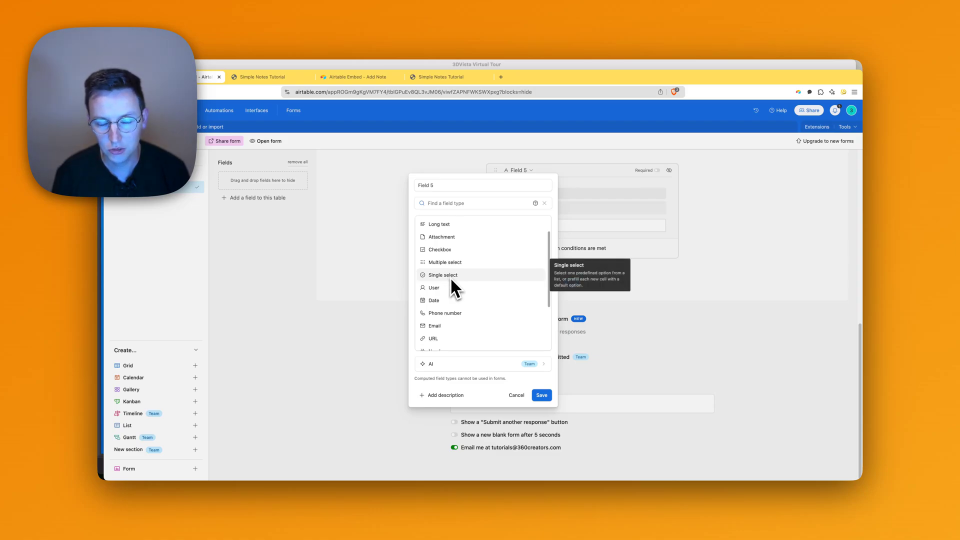
click(450, 277)
click(432, 216)
key(super+a)
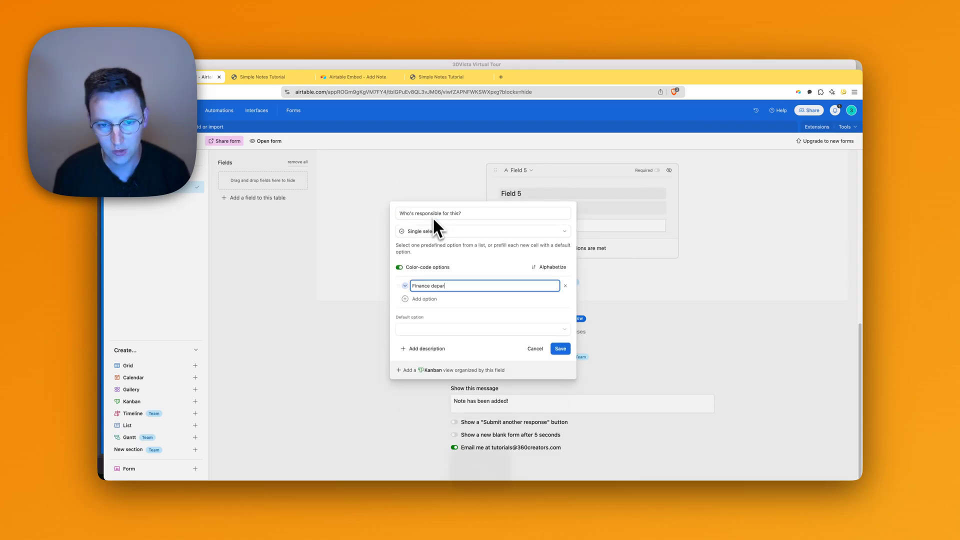
key(BackSpace)
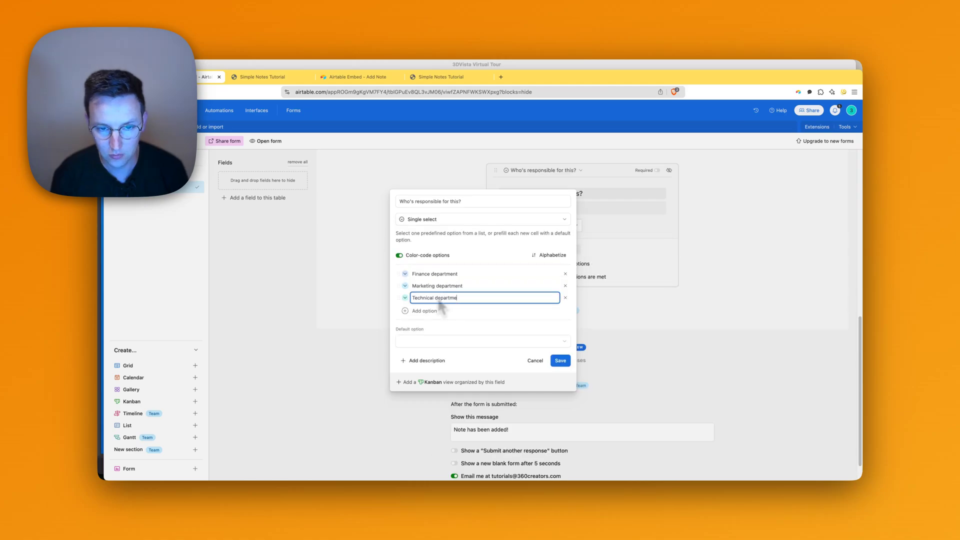
text(nt)
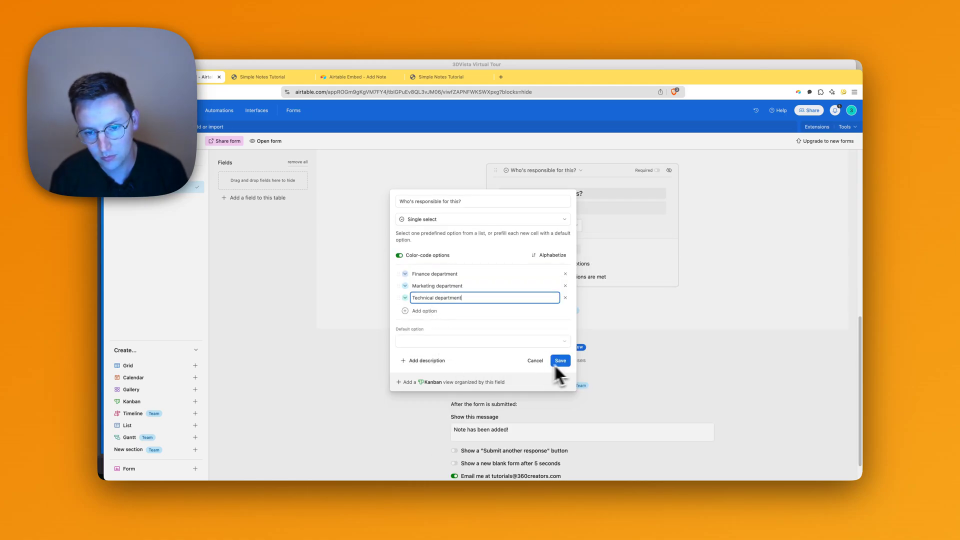
click(434, 341)
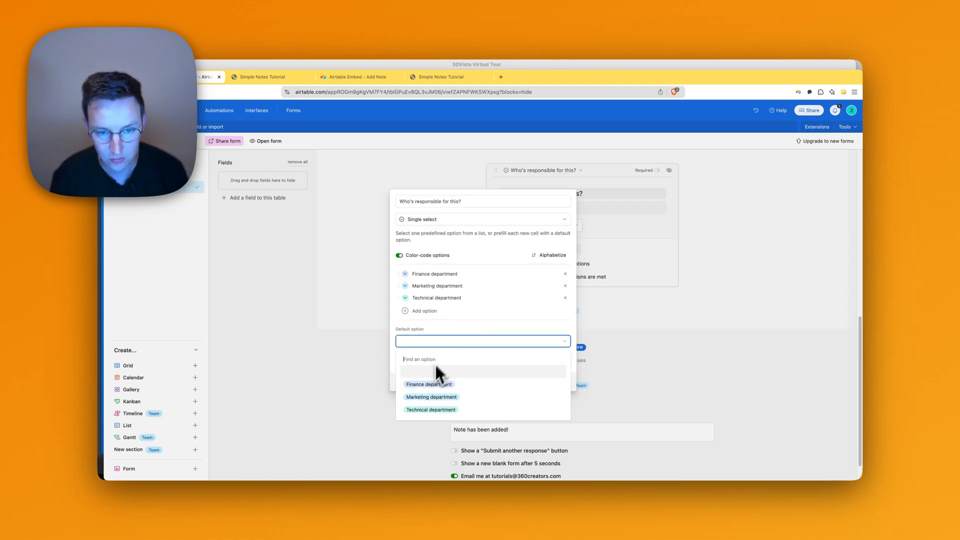
key(Escape)
click(559, 373)
scroll(616, 263, up, 4)
scroll(605, 272, up, 1)
scroll(635, 270, up, 5)
scroll(547, 356, down, 4)
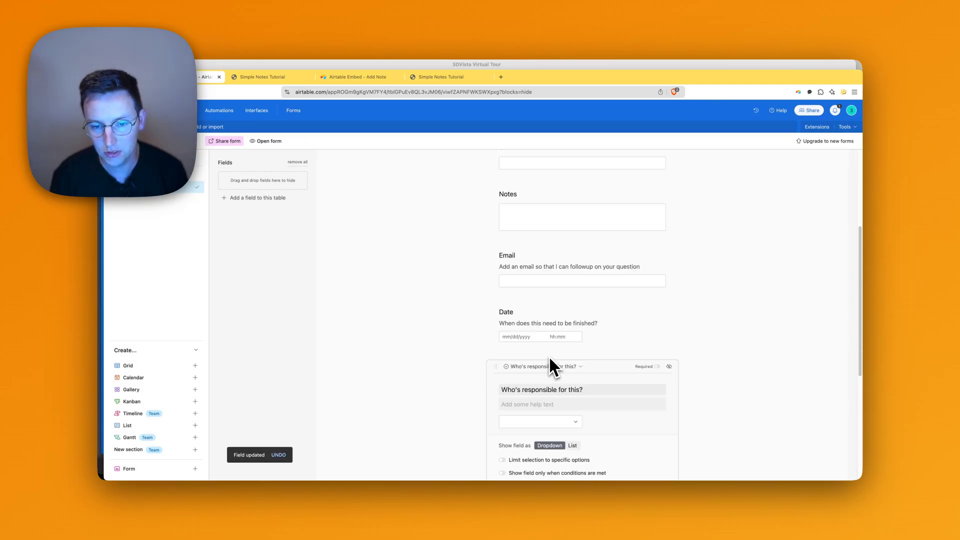
scroll(472, 330, down, 1)
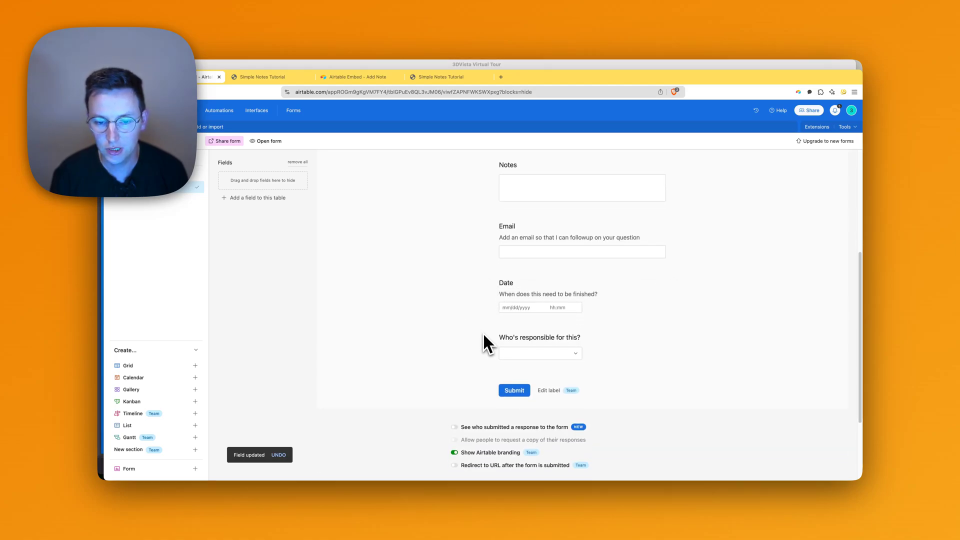
Add an Attachment field named File, then reload the tour preview tab.
click(265, 199)
click(454, 272)
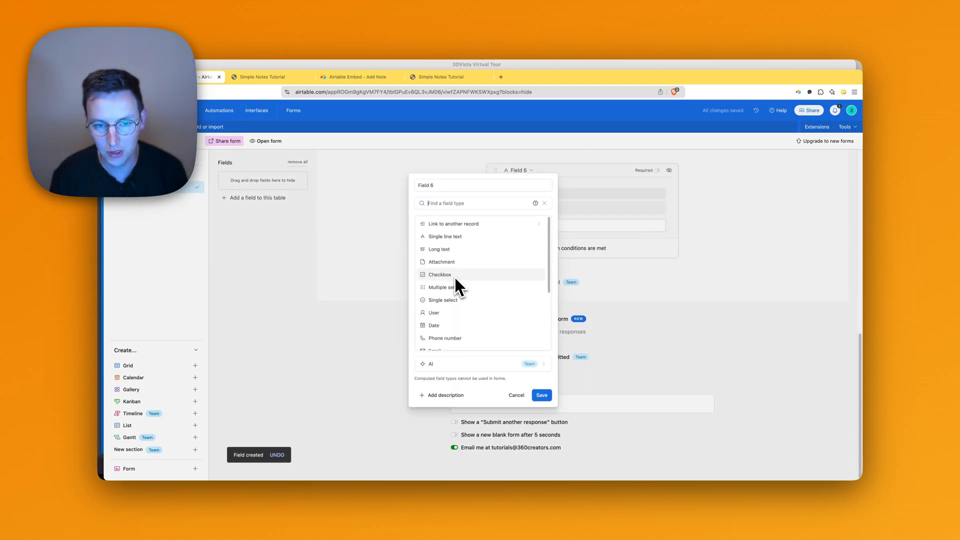
text(att)
click(446, 240)
click(448, 267)
key(super+a)
text(File)
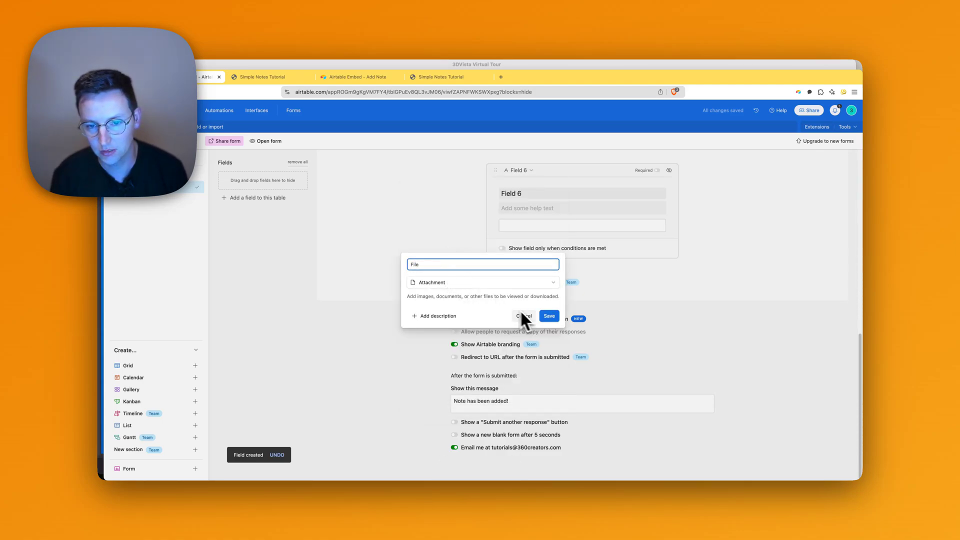
click(548, 316)
scroll(545, 296, up, 15)
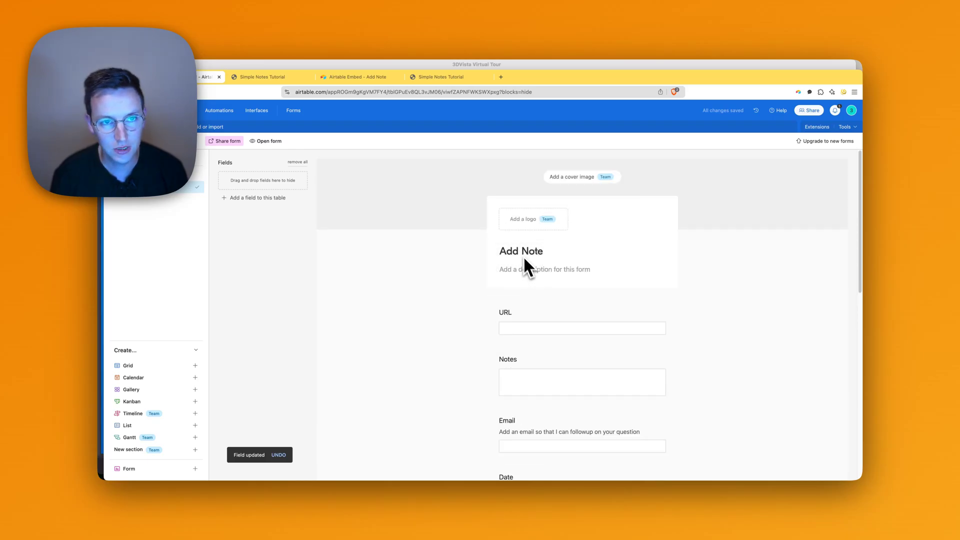
click(452, 78)
key(super+r)
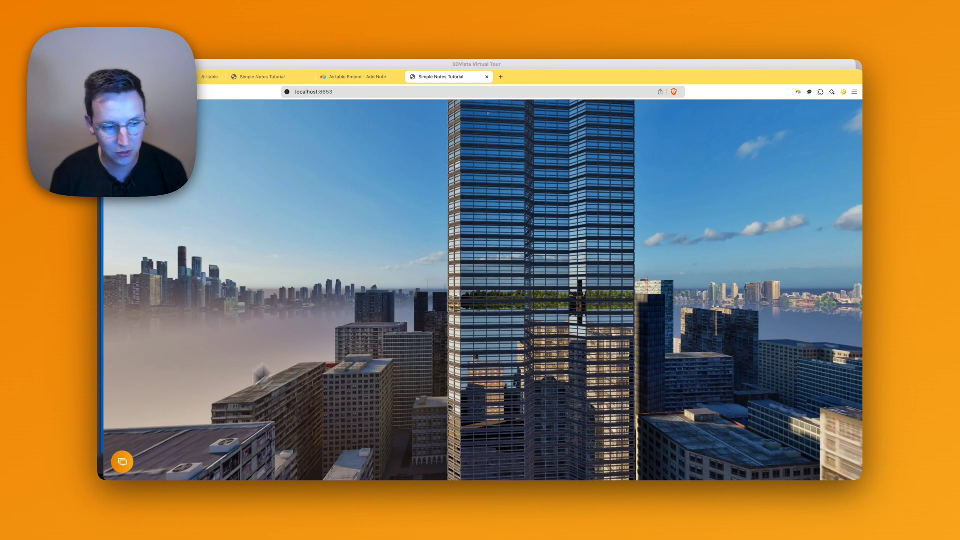
Start a new note and snapshot the view framed on the tall tower.
click(128, 464)
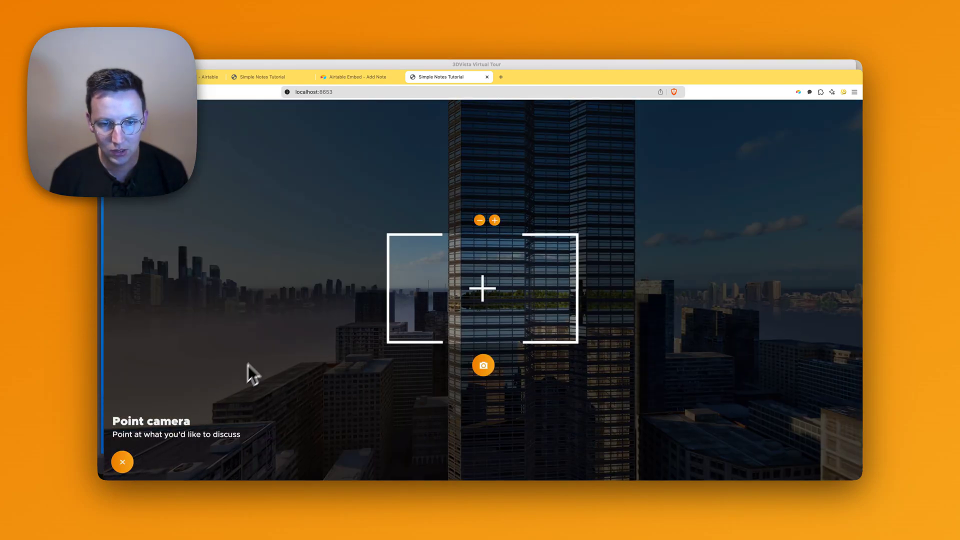
drag(248, 370, 461, 367)
drag(473, 308, 510, 267)
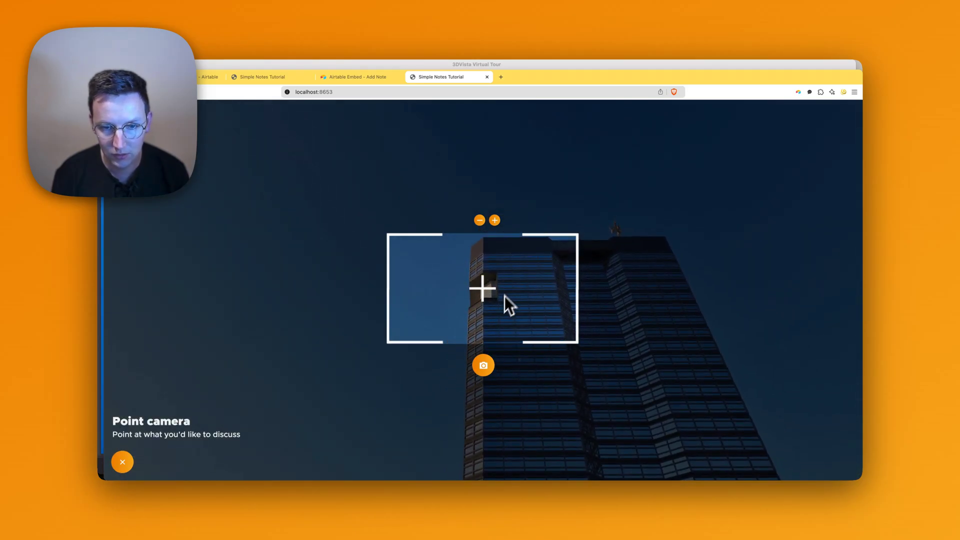
click(488, 365)
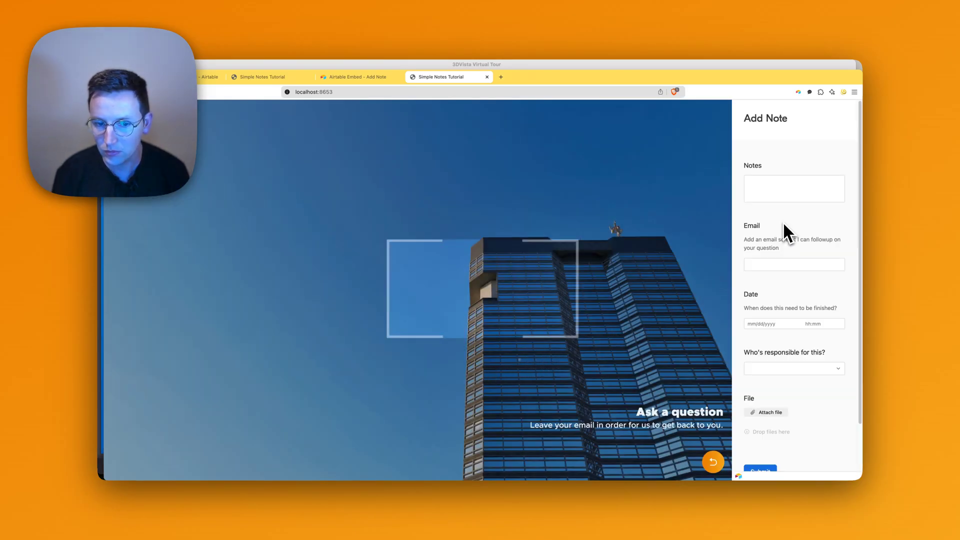
Fill the note with 'How do I get to this terrace?', an email, 9/6/2024 20:35 and Marketing department.
click(805, 189)
text(How do I get to t)
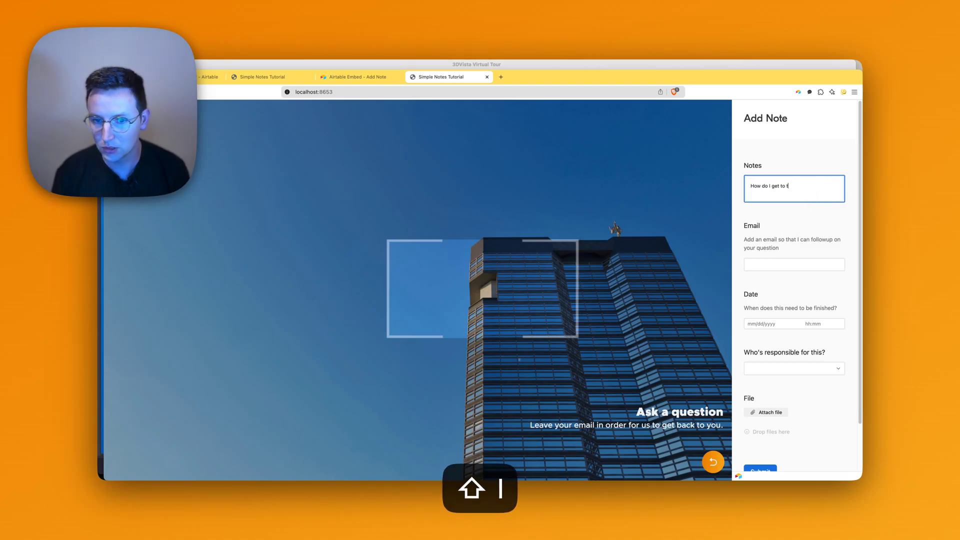
text(his terrace?)
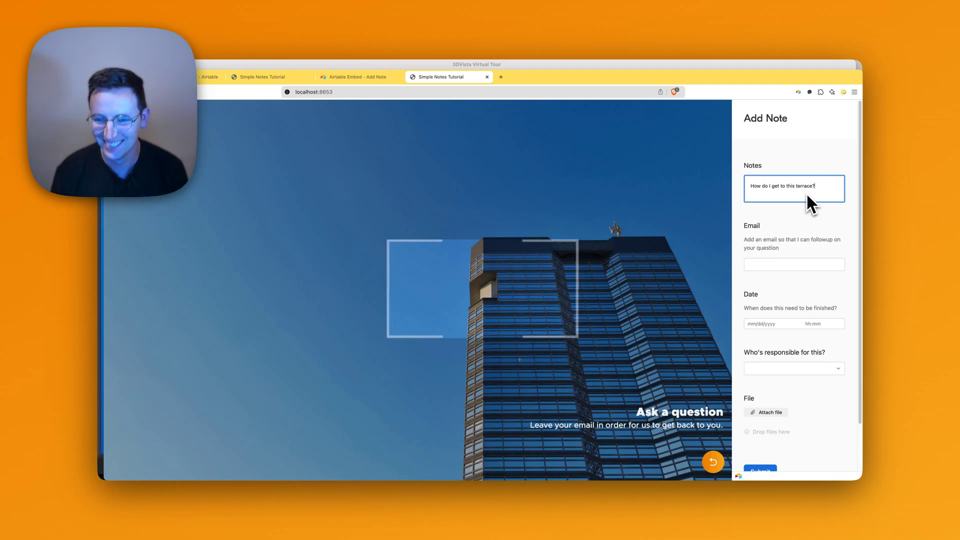
click(781, 265)
text(email@email.com)
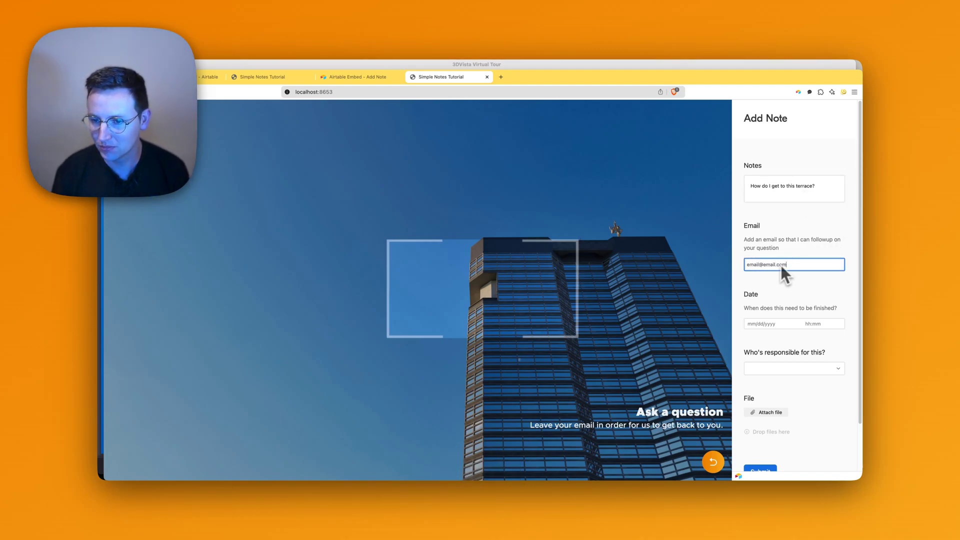
key(Tab)
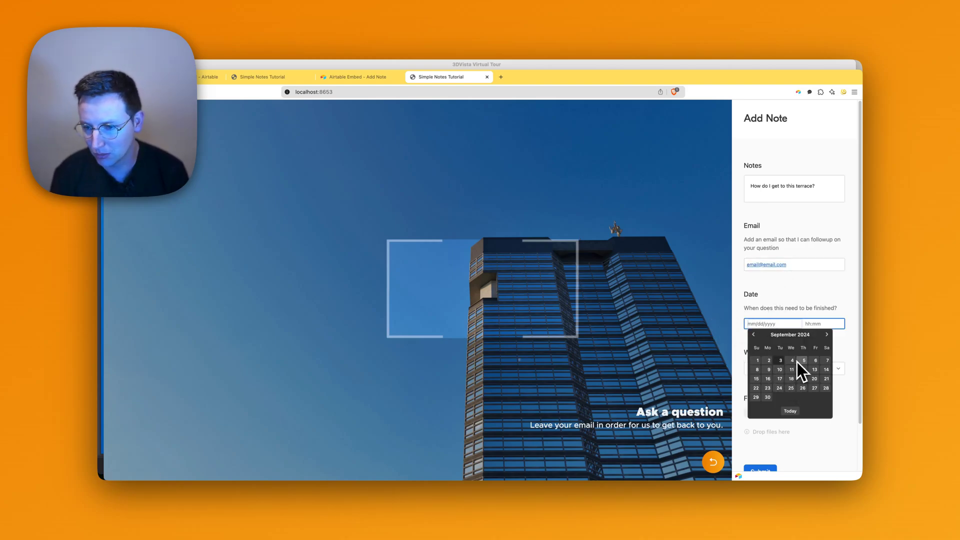
click(816, 360)
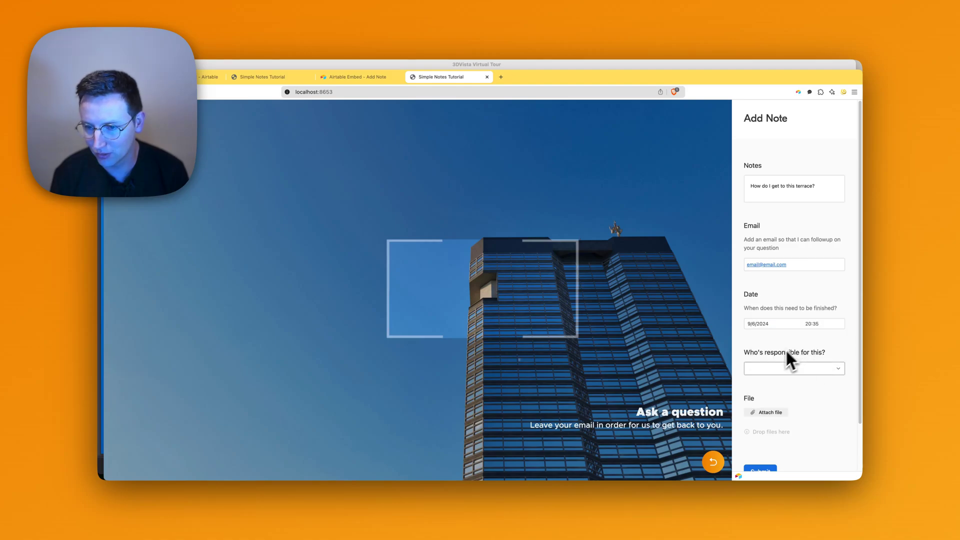
click(783, 370)
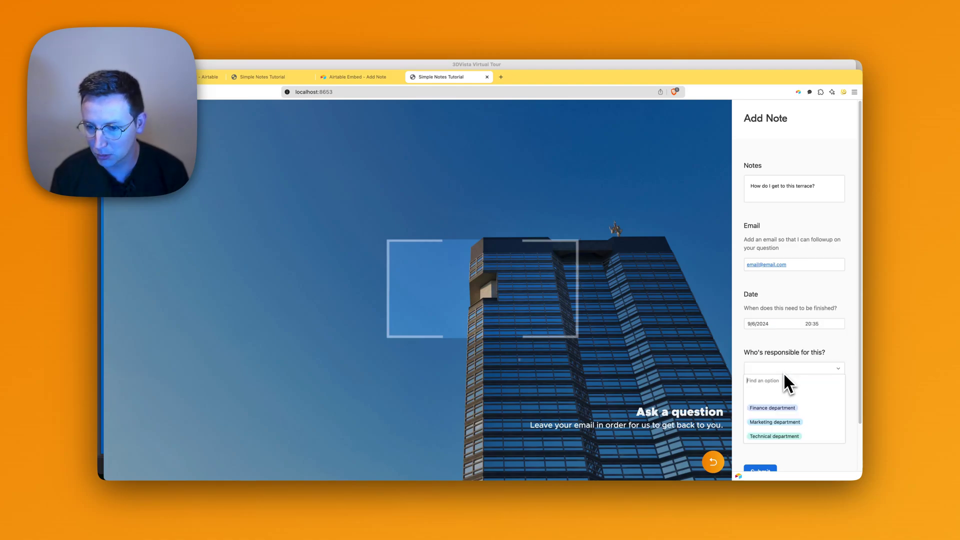
click(782, 423)
scroll(782, 420, down, 2)
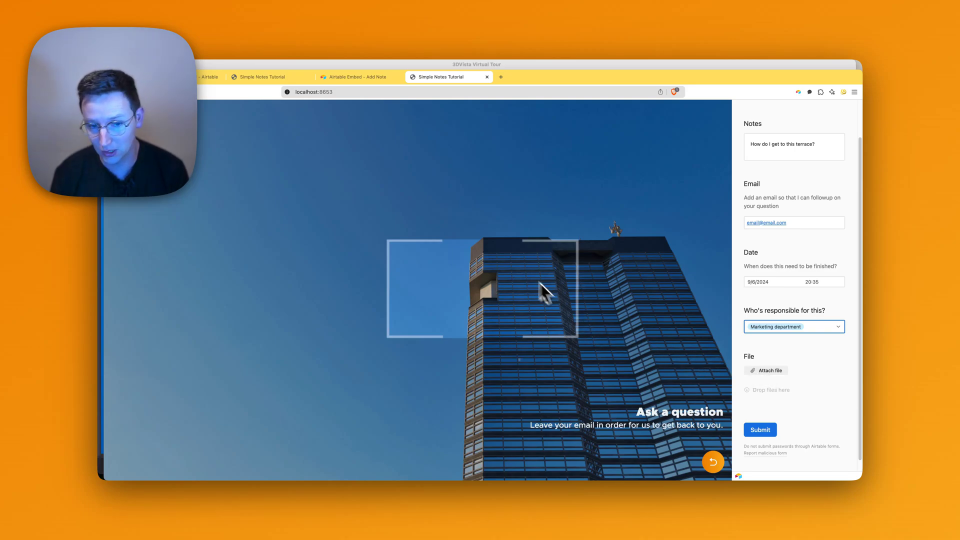
click(769, 370)
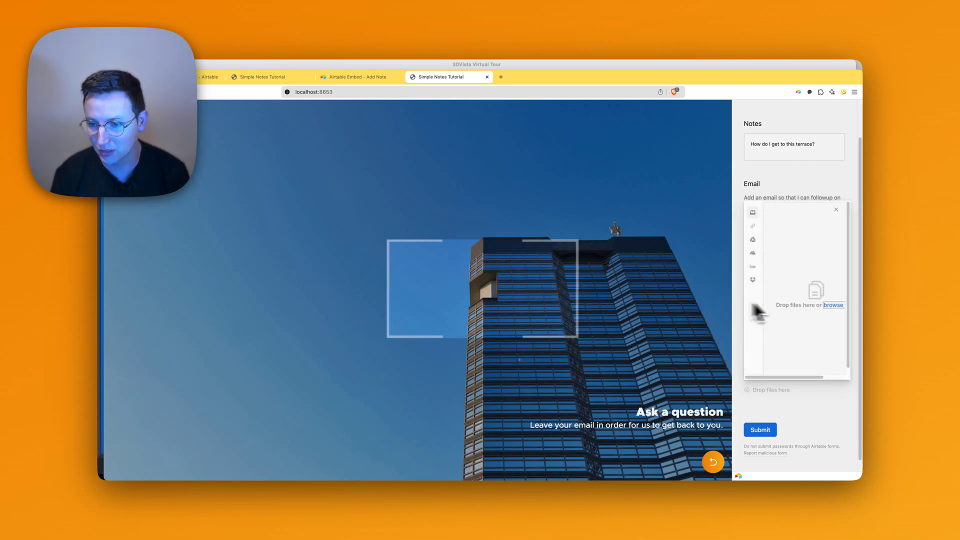
Upload live-3dvista-support.png from the tutorials folder as the note's file and submit the note.
click(832, 305)
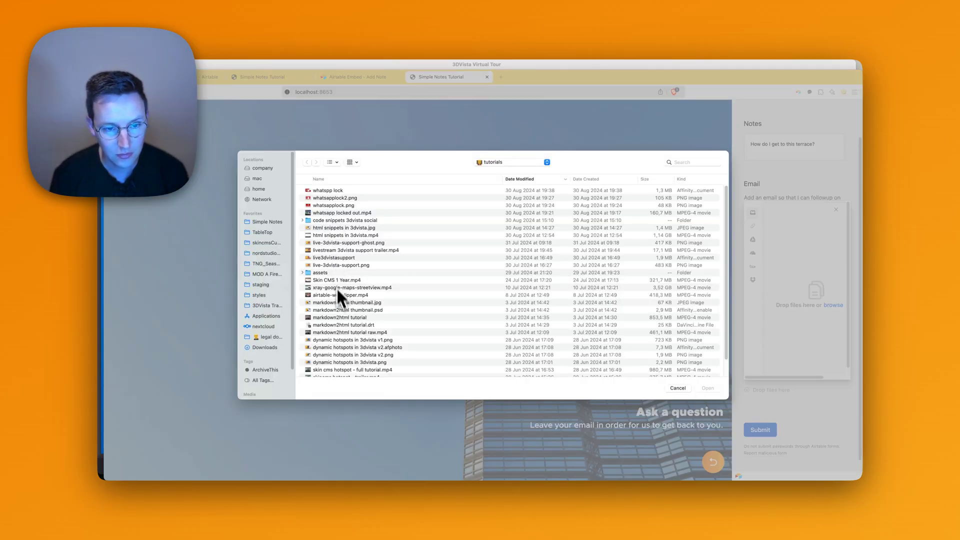
click(345, 298)
click(339, 265)
click(340, 257)
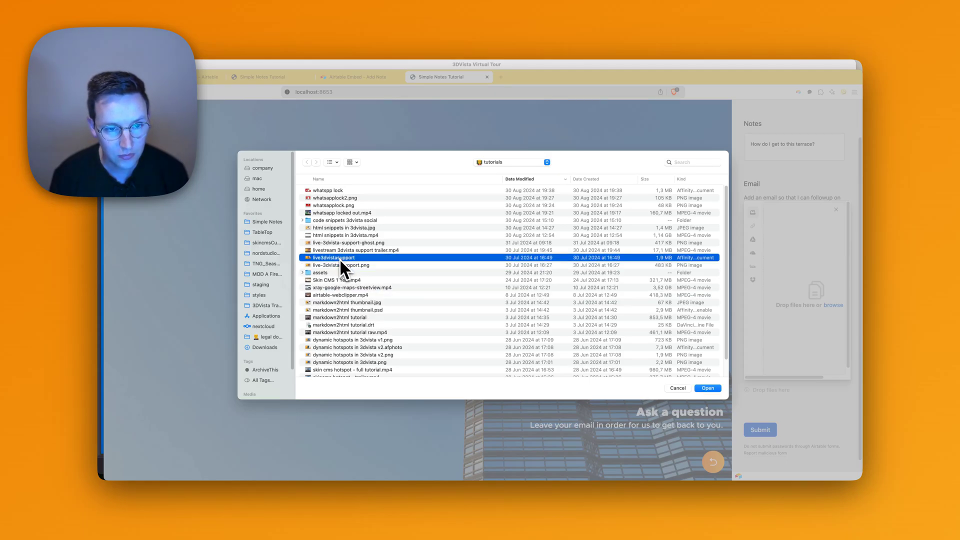
double_click(339, 265)
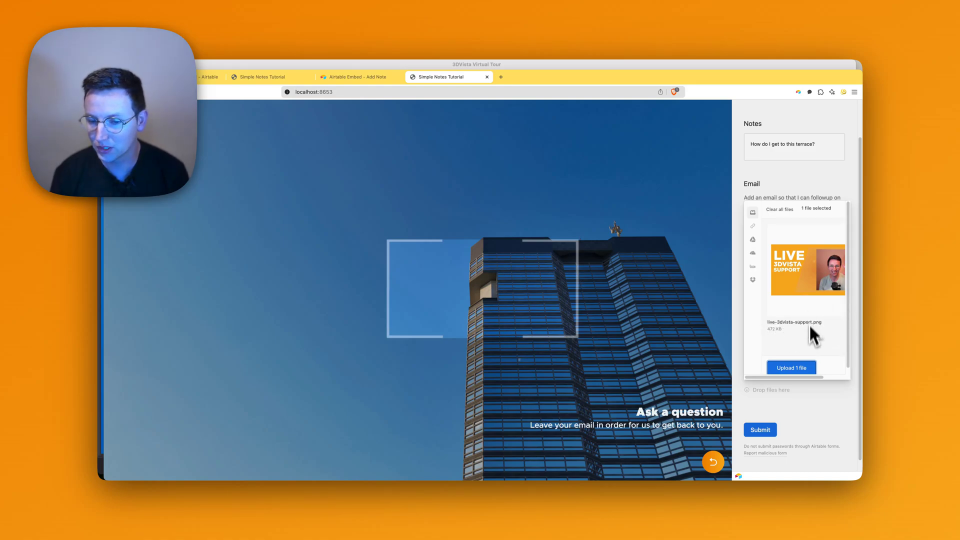
click(803, 365)
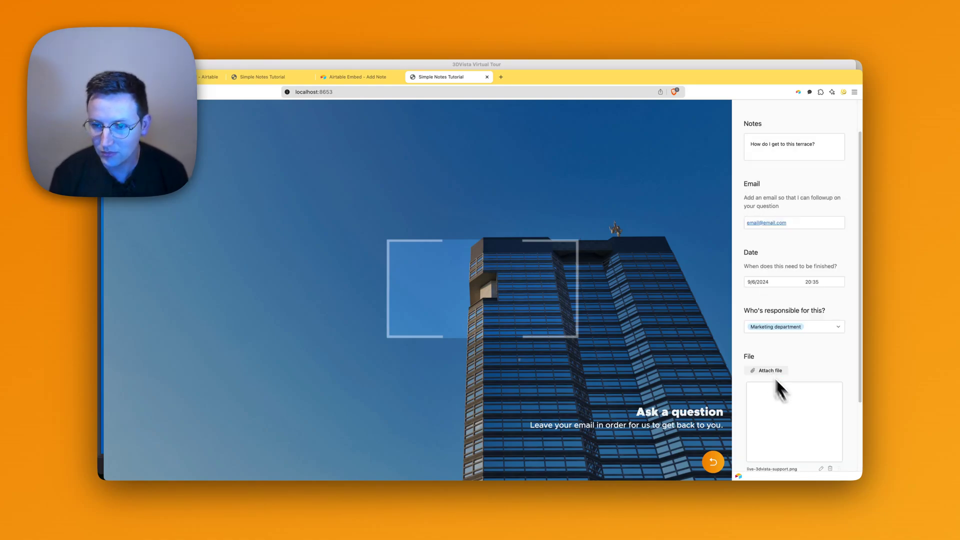
scroll(794, 353, down, 2)
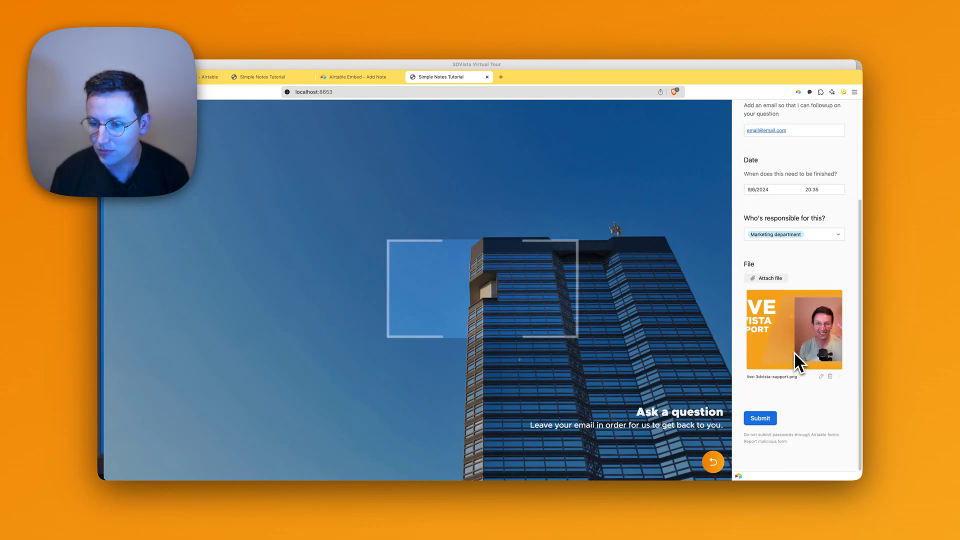
click(770, 418)
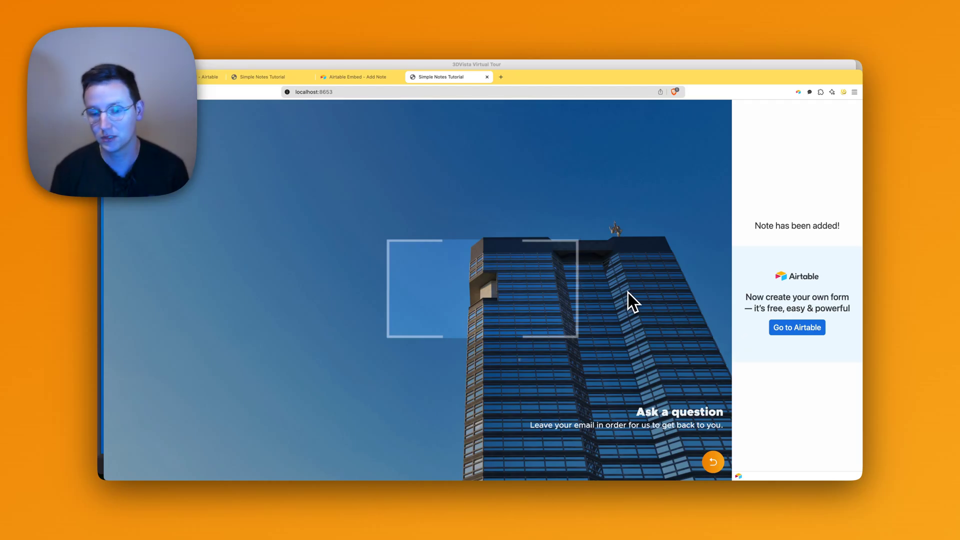
Open the tour link in Airtable's Gmail notification, then open the note record via View in Airtable.
key(super+grave)
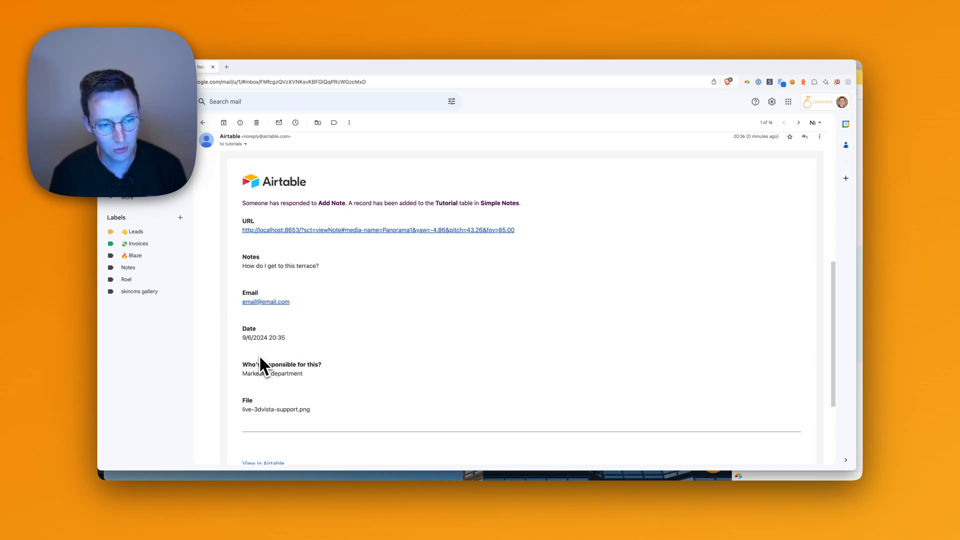
click(271, 339)
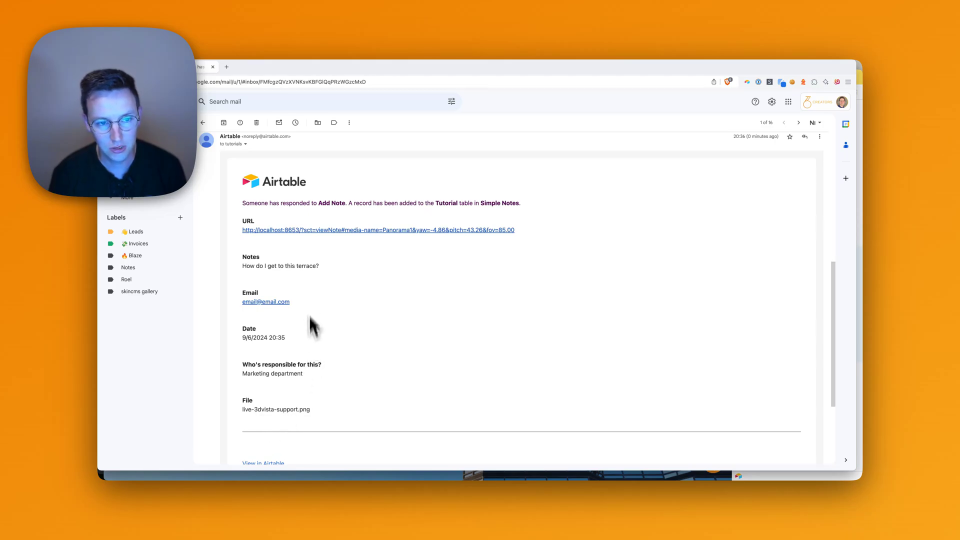
scroll(295, 327, down, 1)
click(326, 221)
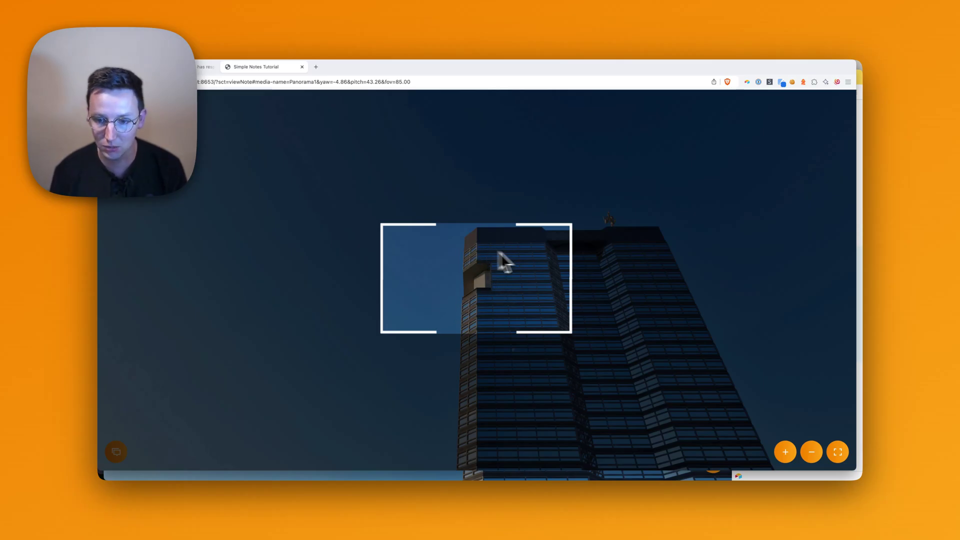
key(super+1)
click(274, 454)
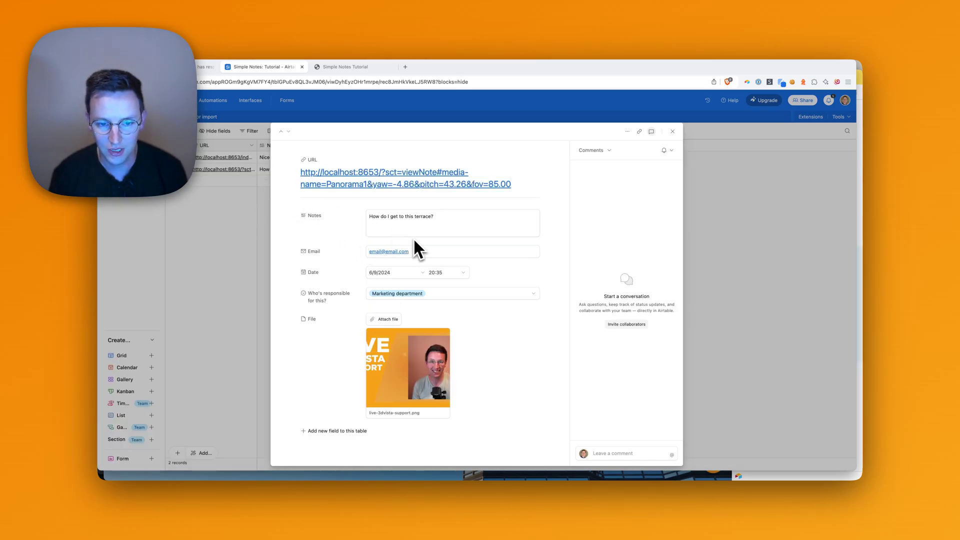
View the attached image full size, then close it and the record to return to the two-record grid.
click(411, 372)
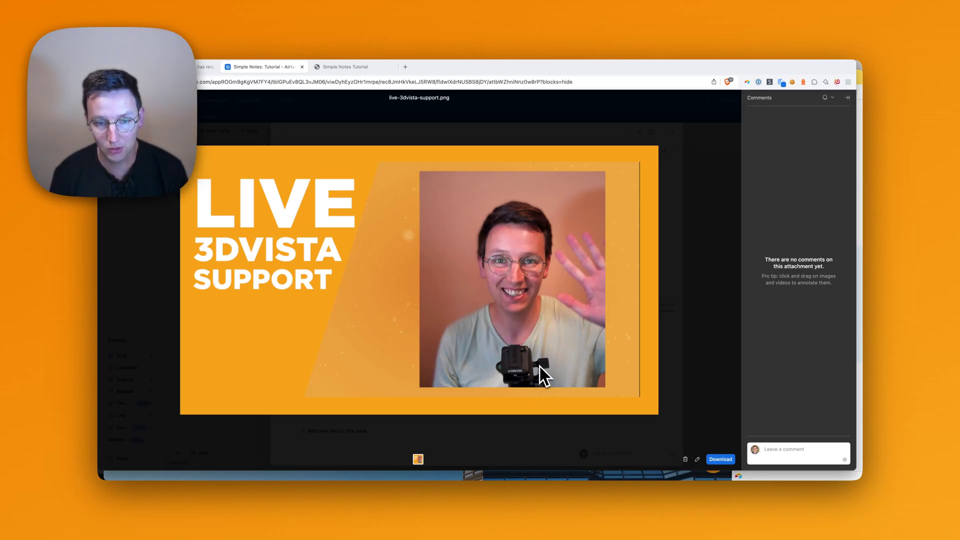
key(Escape)
click(690, 247)
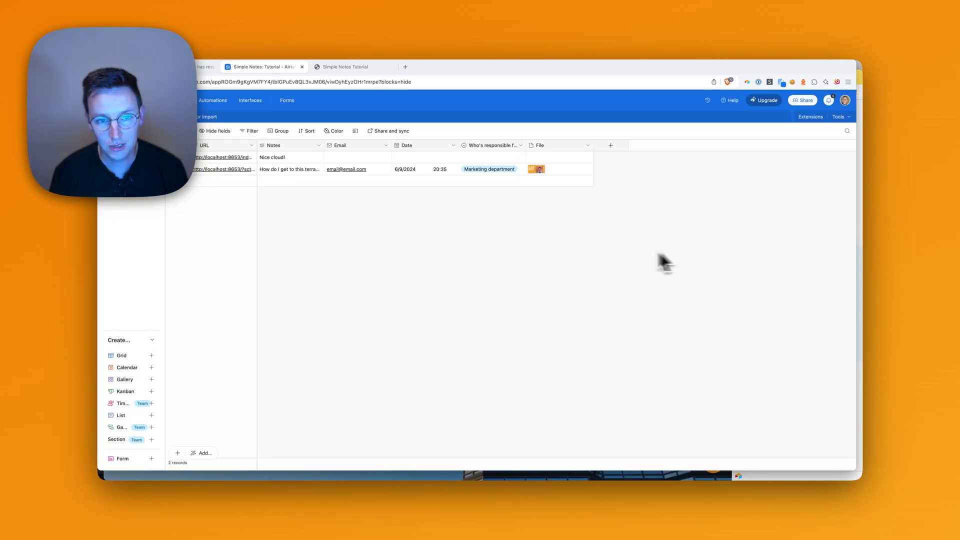